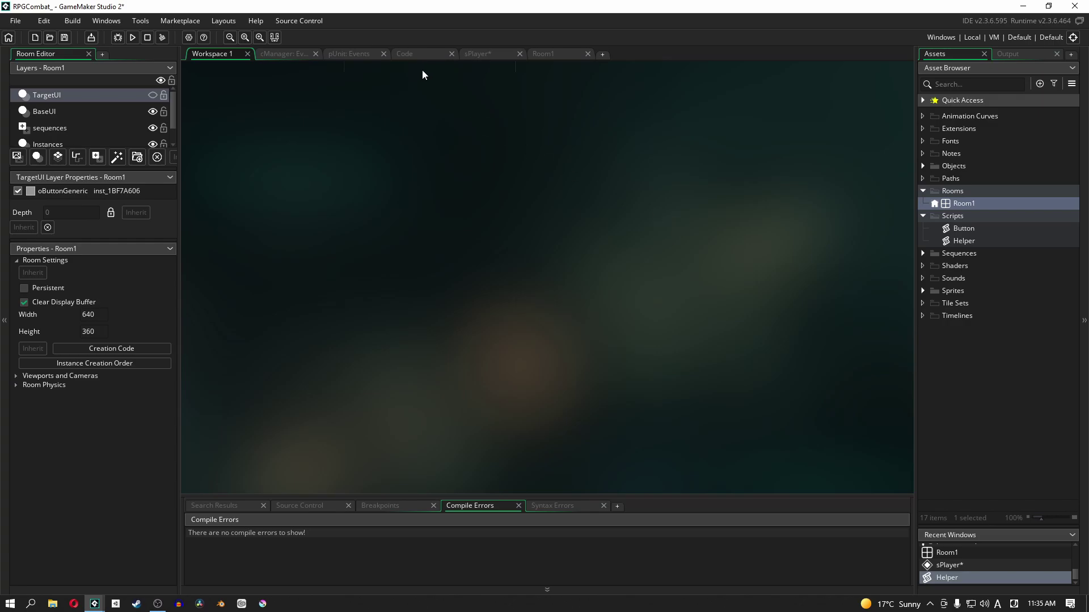
Step: Add empty SkillMenu and SkillButton functions with "//TODO: Fill in" placeholders at the end of the Button script
{"action": "left_click", "coordinate": [422, 54]}
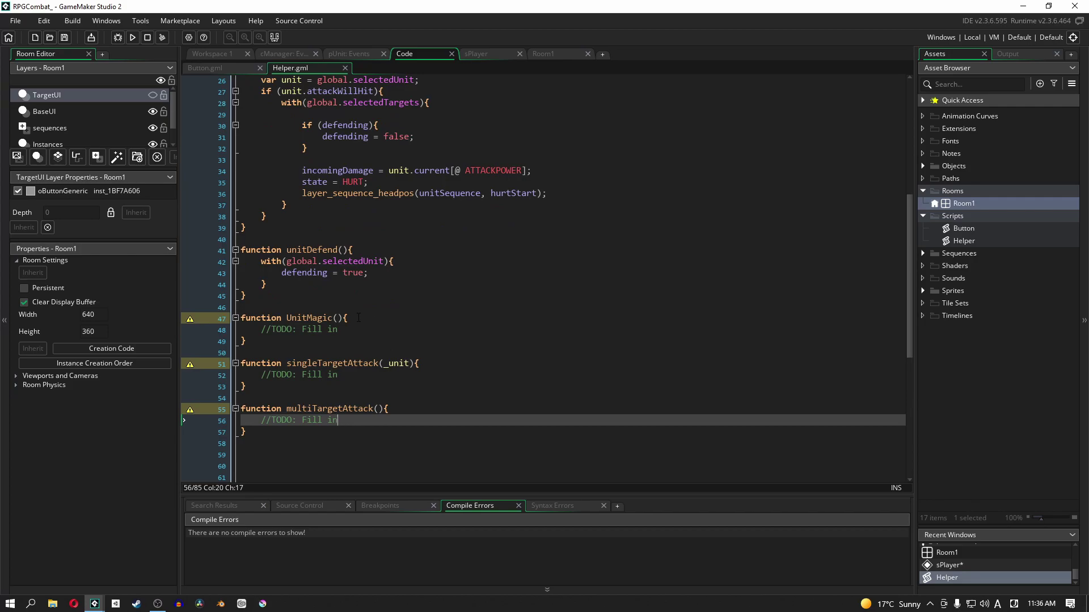
{"action": "scroll", "coordinate": [403, 355], "scroll_direction": "down", "scroll_amount": 6}
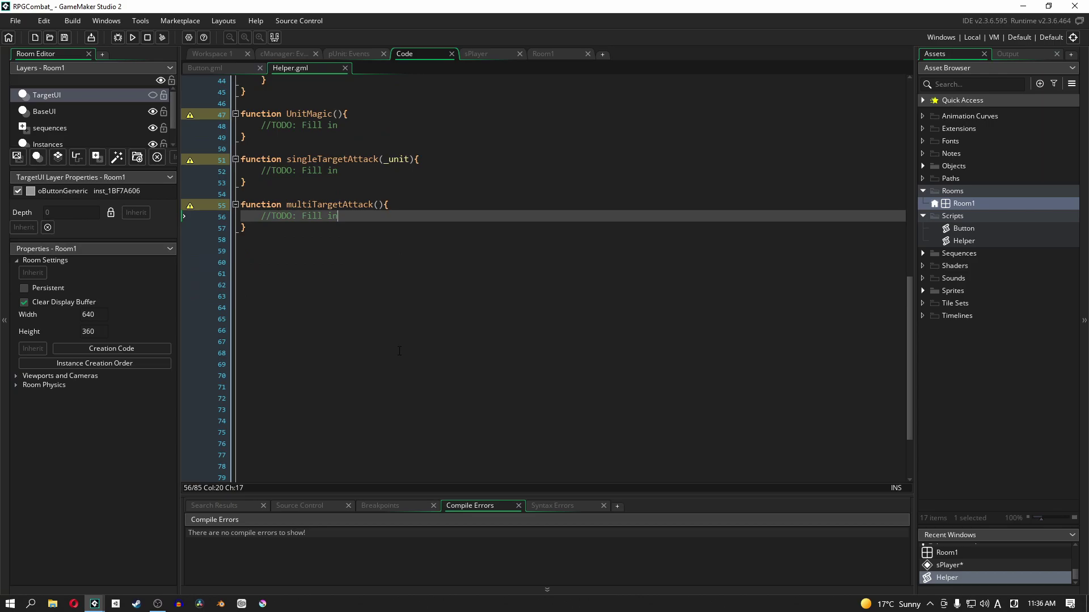
{"action": "scroll", "coordinate": [399, 351], "scroll_direction": "down", "scroll_amount": 1}
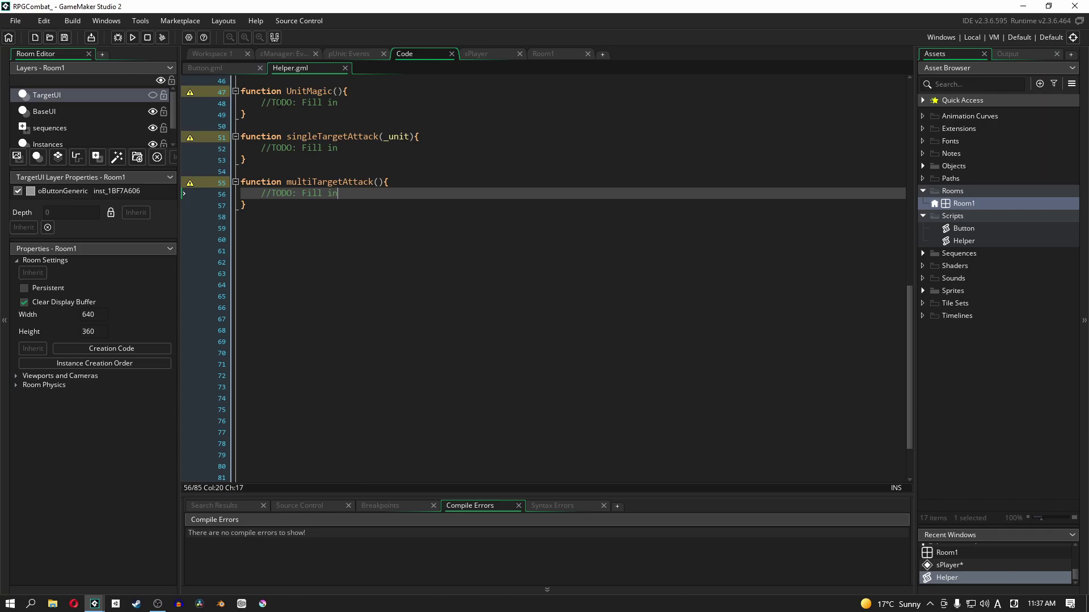
{"action": "left_click", "coordinate": [245, 70]}
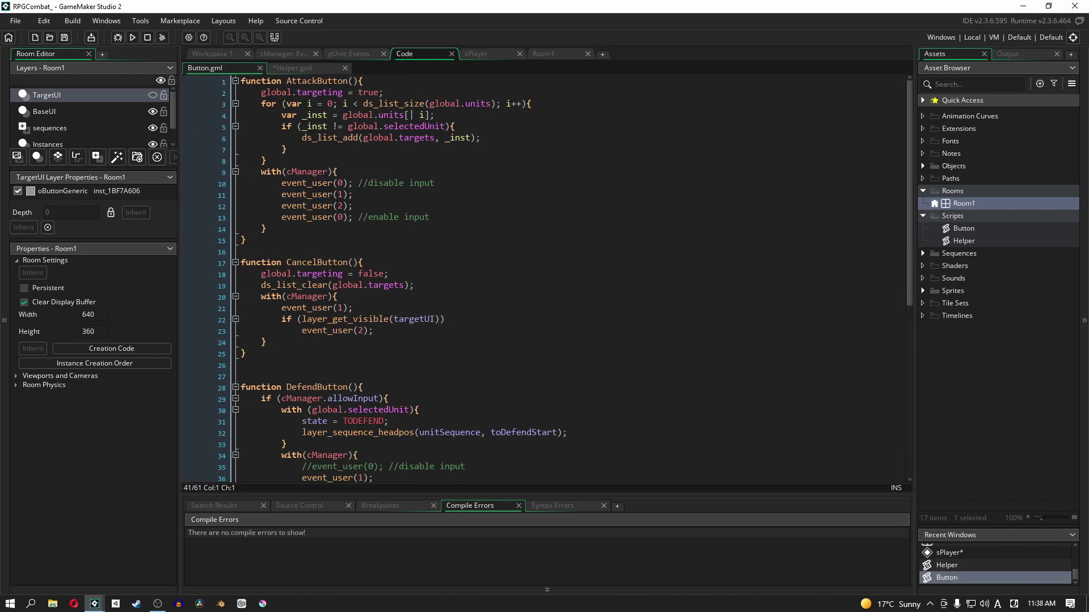
{"action": "scroll", "coordinate": [544, 278], "scroll_direction": "down", "scroll_amount": 4}
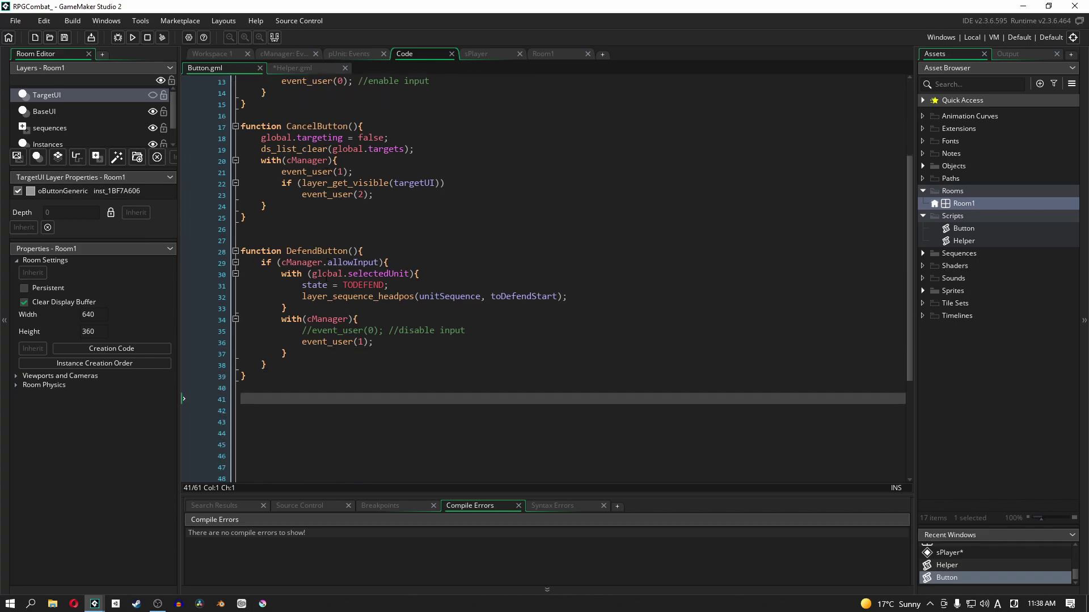
{"action": "scroll", "coordinate": [326, 277], "scroll_direction": "down", "scroll_amount": 5}
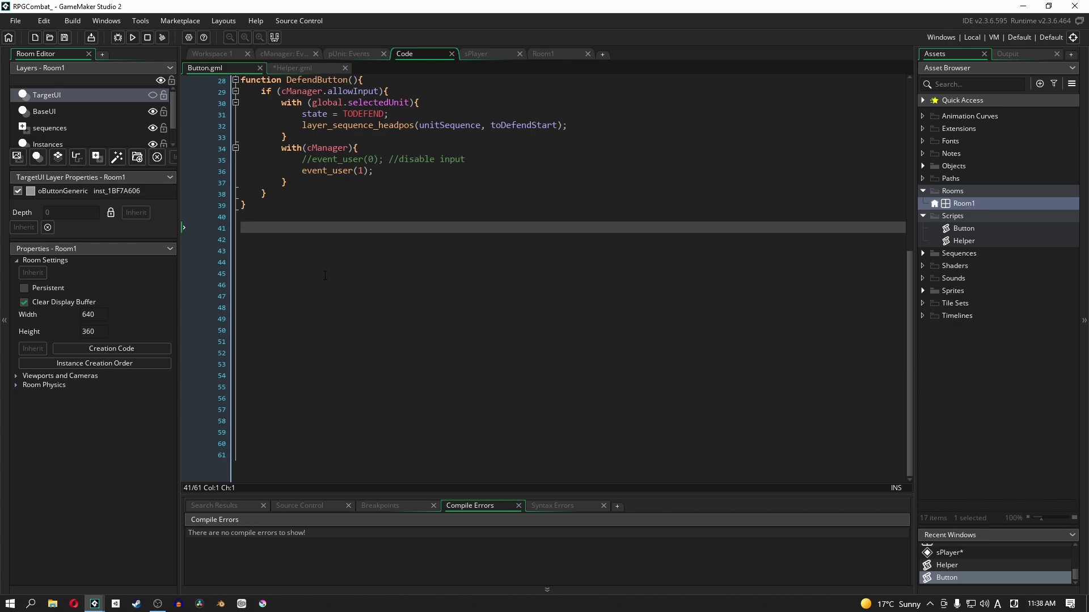
{"action": "type", "text": "function SkillMenu(){ \t//TODO: Fill in }  function SkillButton(){ \t//TODO: Fill in }"}
{"action": "left_click", "coordinate": [359, 159]}
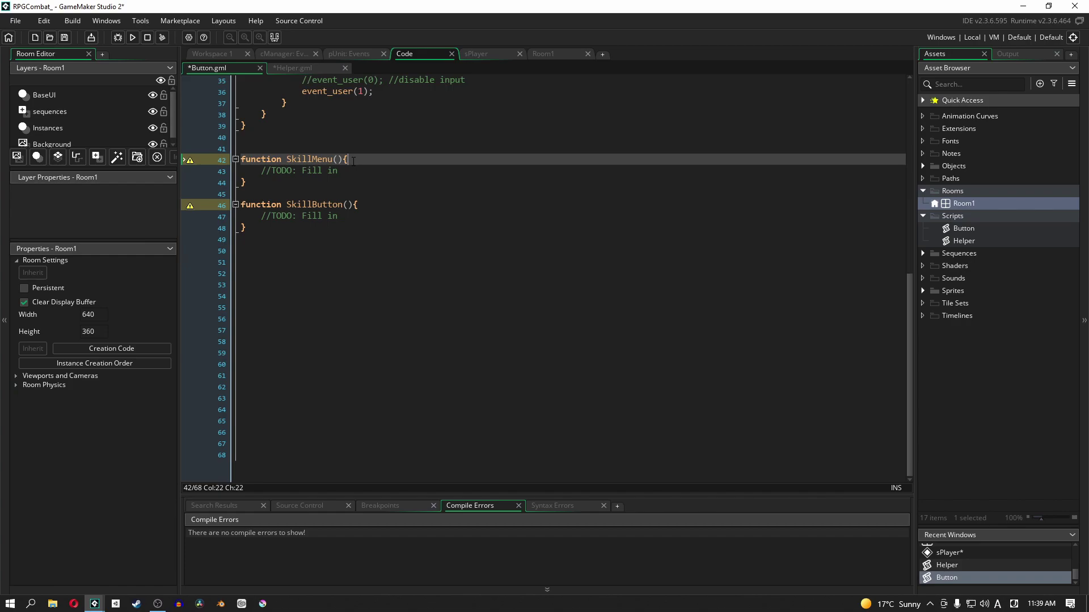
{"action": "left_click", "coordinate": [367, 207]}
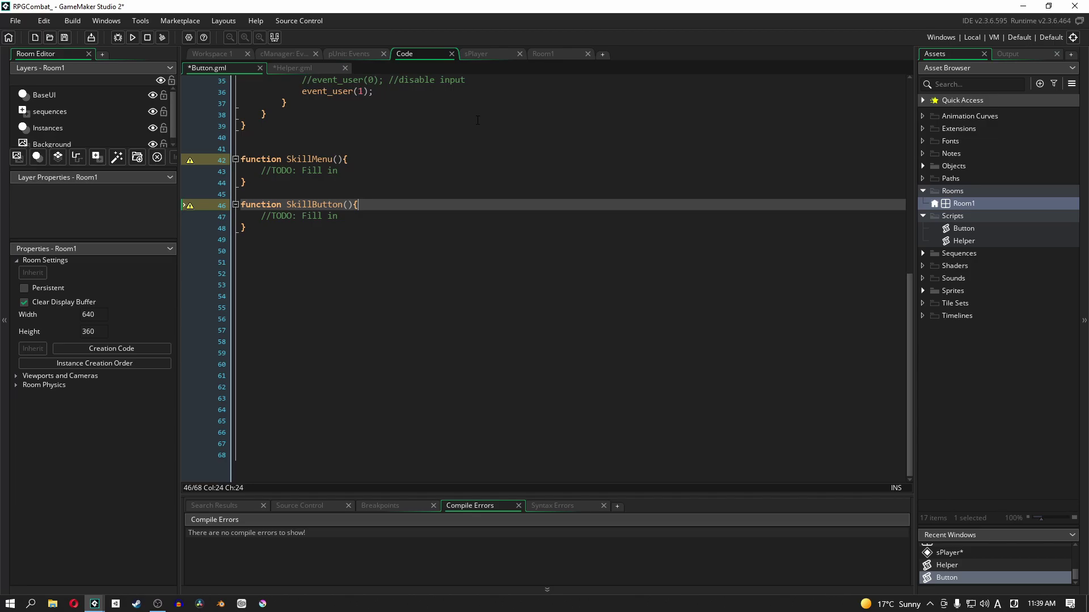
Step: Duplicate the vPlayerAttack track in the sPlayer sequence and move the copy above vPlayerDeath in the track list
{"action": "left_click", "coordinate": [481, 55]}
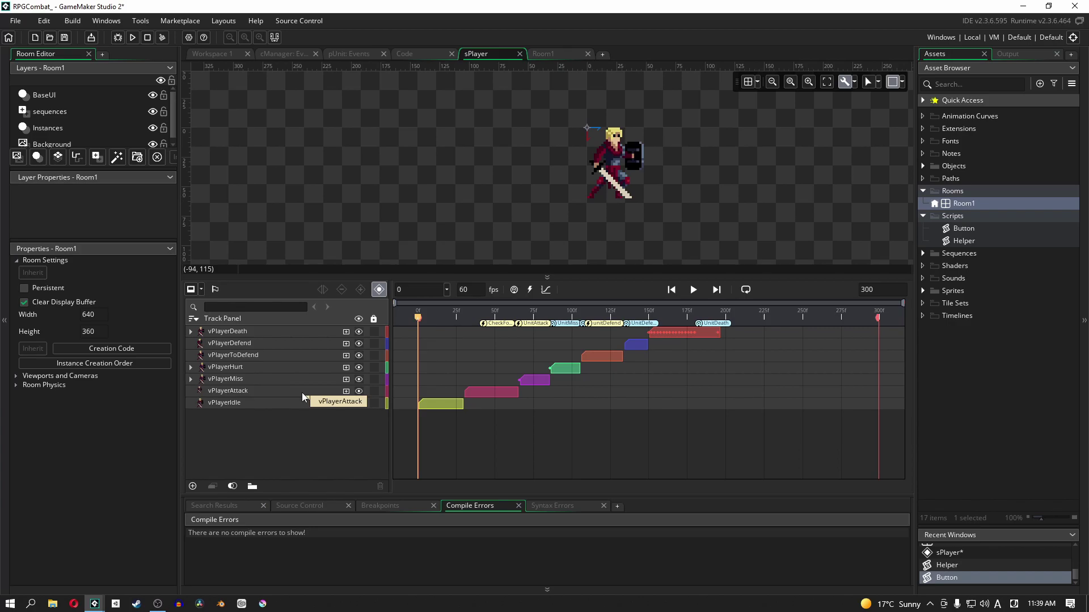
{"action": "left_click", "coordinate": [260, 390]}
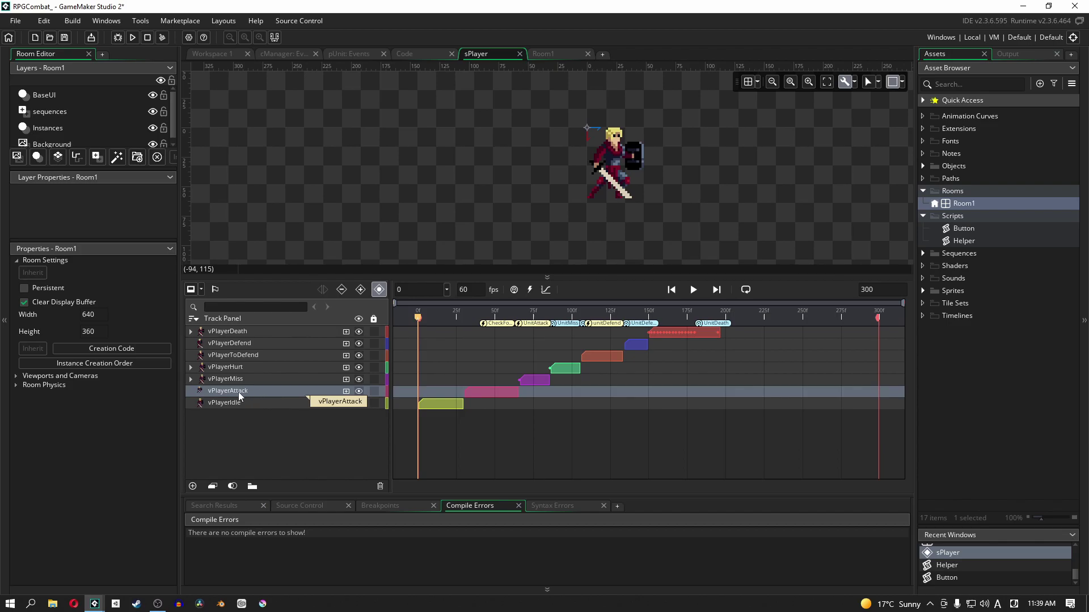
{"action": "right_click", "coordinate": [239, 396]}
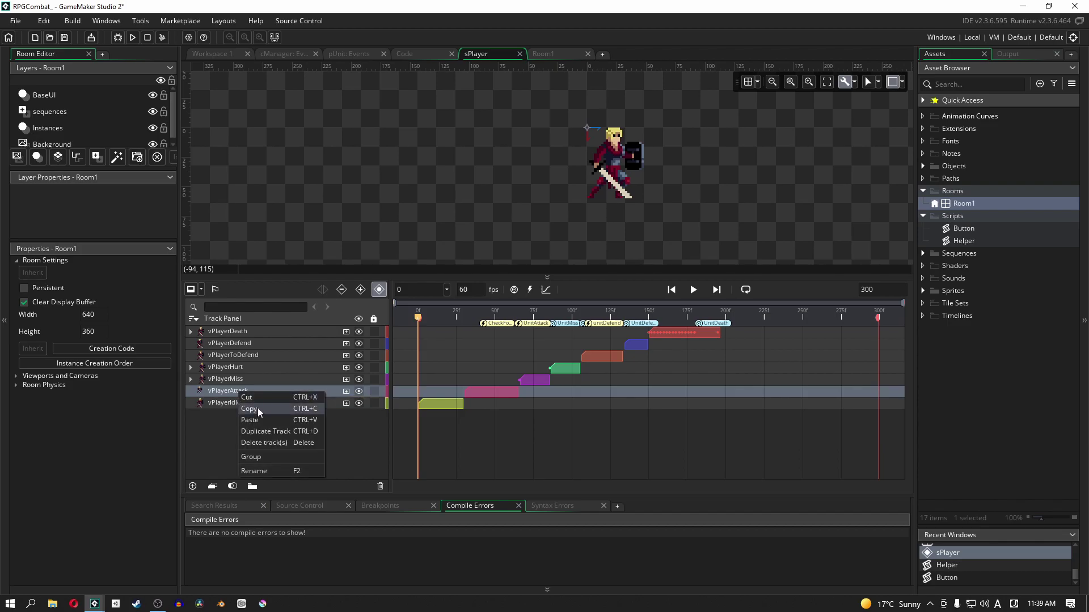
{"action": "left_click", "coordinate": [266, 431]}
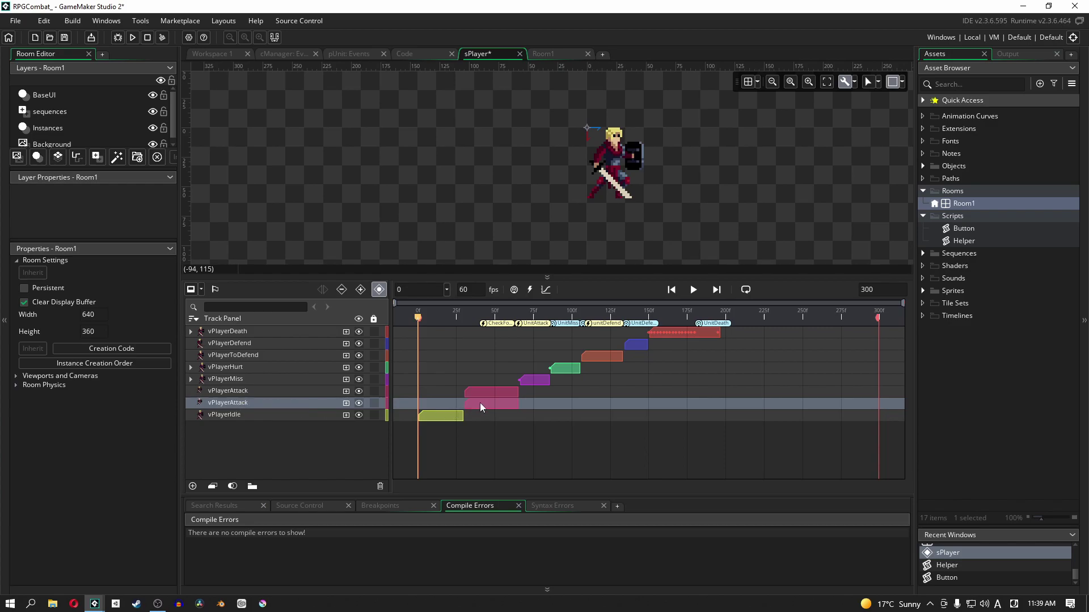
{"action": "left_click_drag", "start_coordinate": [256, 404], "coordinate": [245, 332]}
Step: Try to rename the duplicated vPlayerAttack track above vPlayerDeath to vPlayerSkill
{"action": "right_click", "coordinate": [246, 332]}
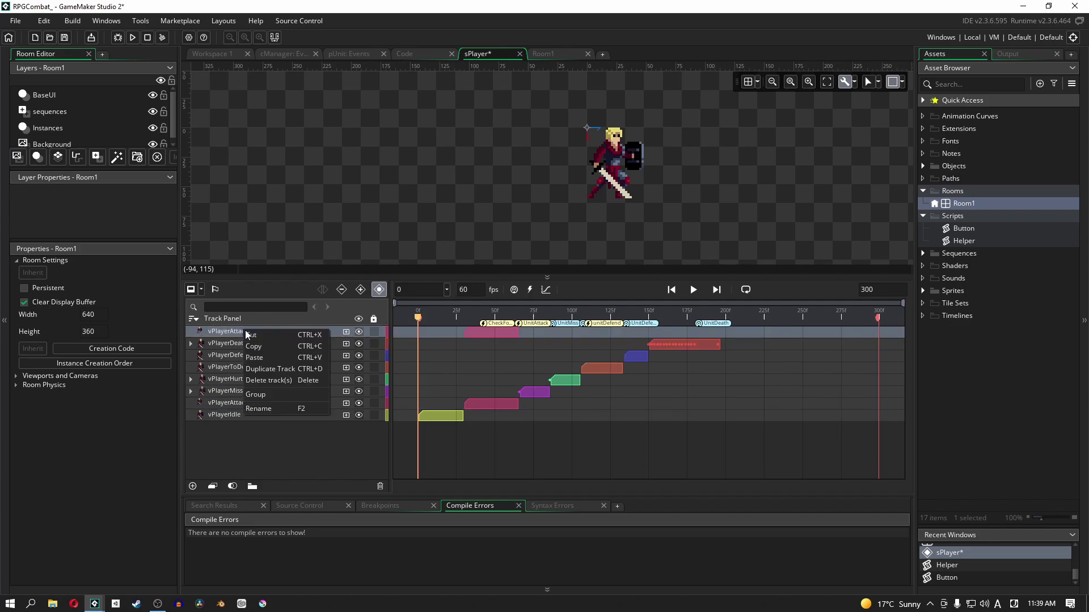
{"action": "left_click", "coordinate": [285, 406]}
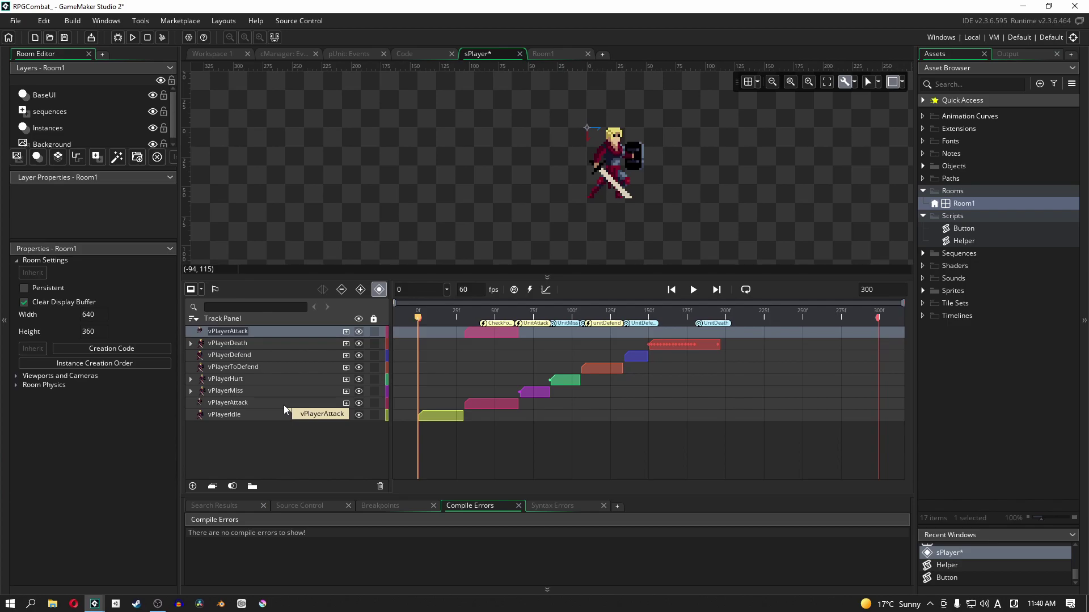
{"action": "key", "text": "End"}
{"action": "key", "text": "BackSpace"}
{"action": "key", "text": "BackSpace"}
{"action": "key", "text": "BackSpace"}
{"action": "key", "text": "BackSpace"}
{"action": "key", "text": "BackSpace"}
{"action": "type", "text": "Skil"}
Step: Shift the duplicated attack clip to start right after the death clip and add a CheckForHit moment at frame 210
{"action": "left_click", "coordinate": [487, 334]}
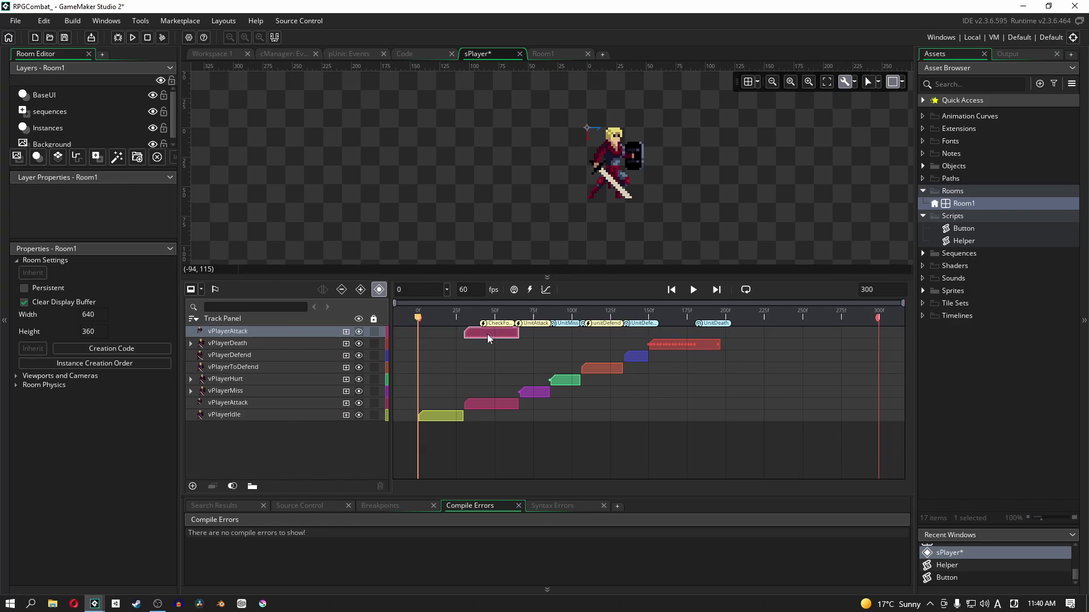
{"action": "left_click_drag", "start_coordinate": [486, 336], "coordinate": [693, 335]}
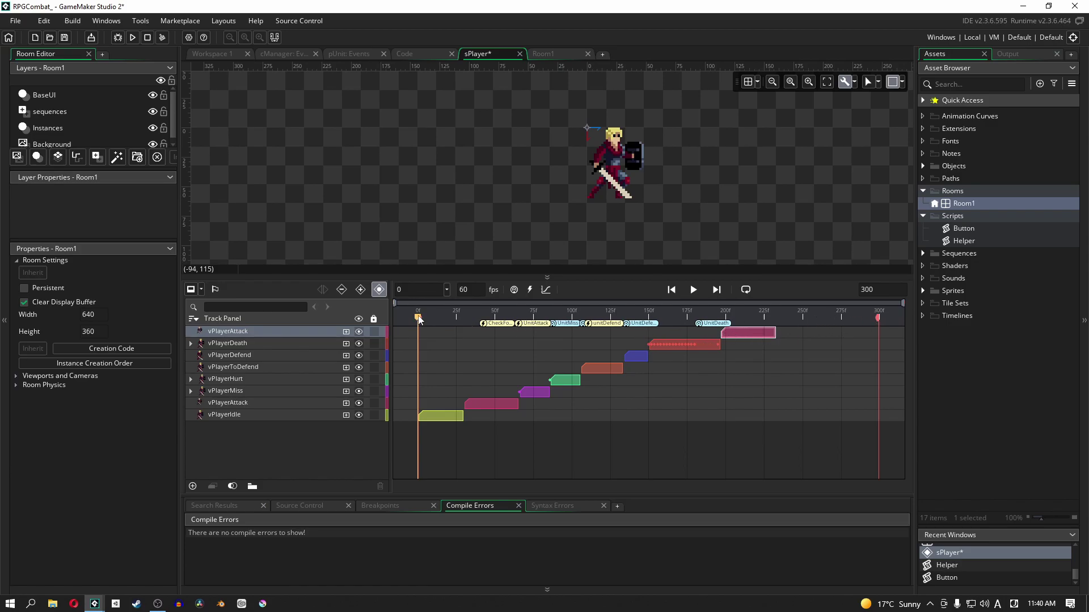
{"action": "left_click_drag", "start_coordinate": [418, 319], "coordinate": [741, 388]}
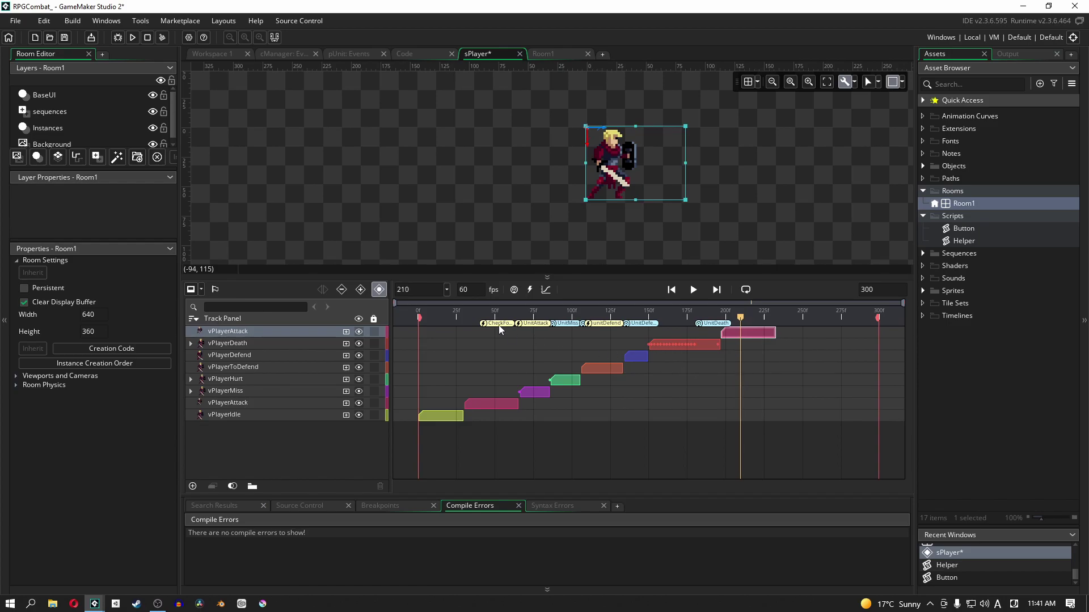
{"action": "left_click", "coordinate": [529, 291]}
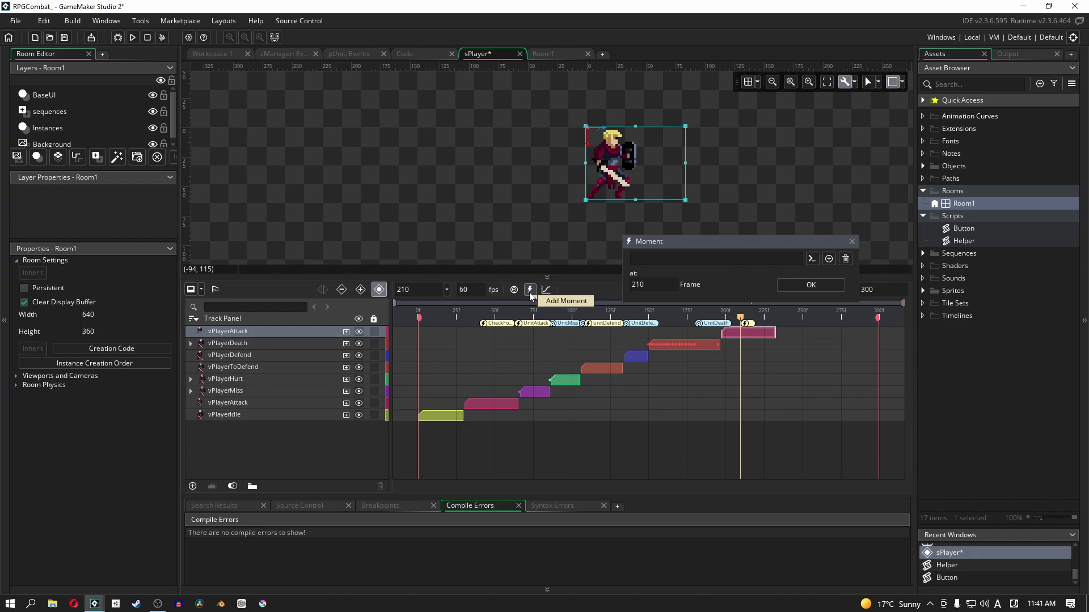
{"action": "type", "text": "CheckForHit"}
{"action": "left_click", "coordinate": [810, 285]}
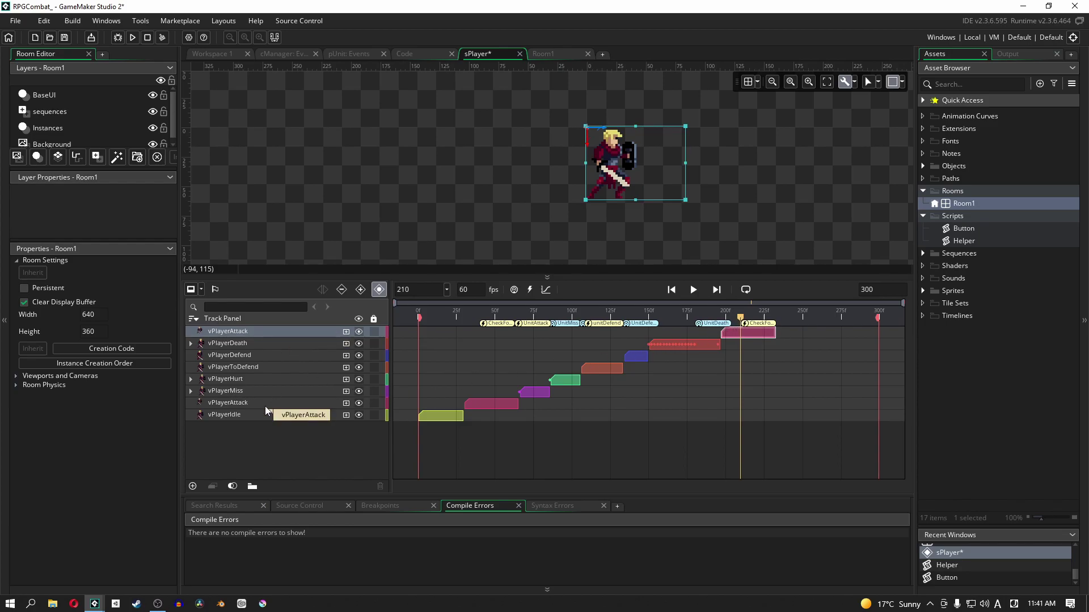
Step: Rename the duplicated attack track above vPlayerDeath to vPlayerSkill
{"action": "right_click", "coordinate": [243, 333]}
{"action": "key", "text": "Escape"}
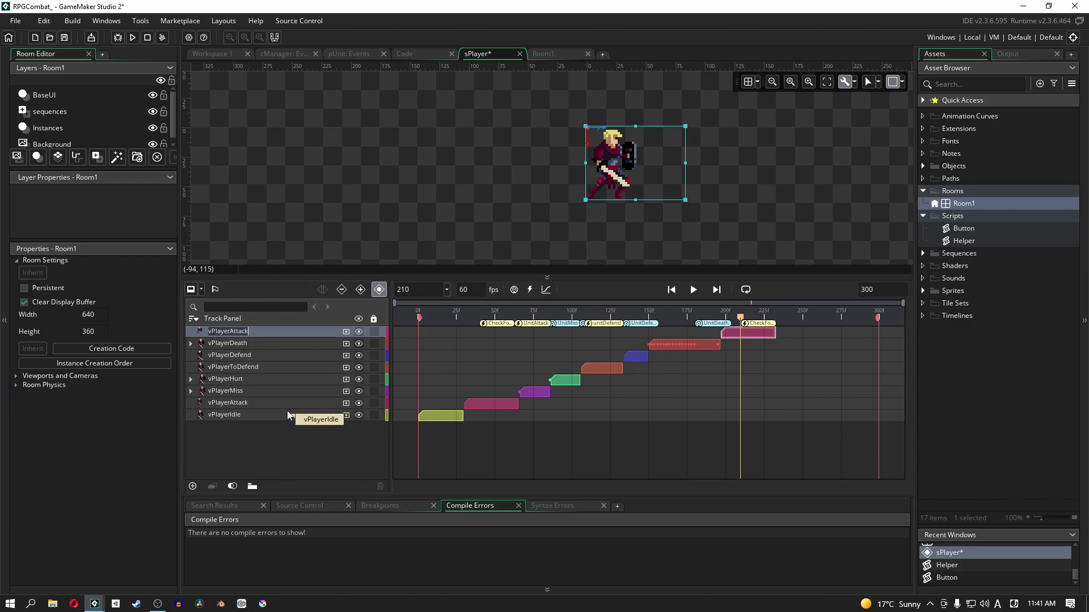
{"action": "key", "text": "BackSpace"}
{"action": "key", "text": "BackSpace"}
{"action": "key", "text": "BackSpace"}
{"action": "key", "text": "BackSpace"}
{"action": "key", "text": "BackSpace"}
{"action": "key", "text": "BackSpace"}
{"action": "type", "text": "Skill"}
{"action": "left_click", "coordinate": [290, 342]}
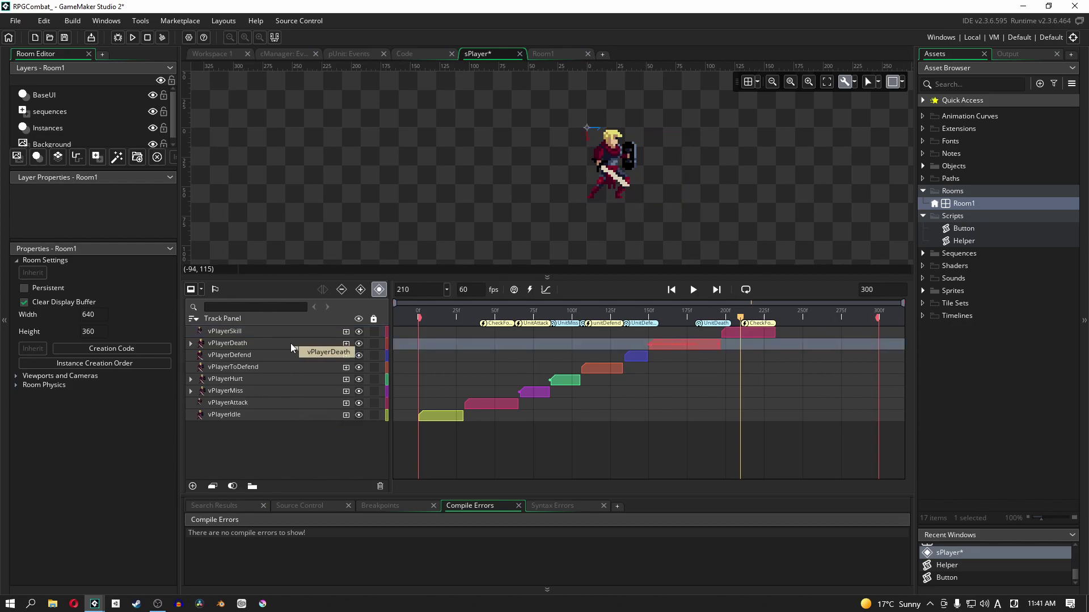
{"action": "left_click", "coordinate": [290, 334]}
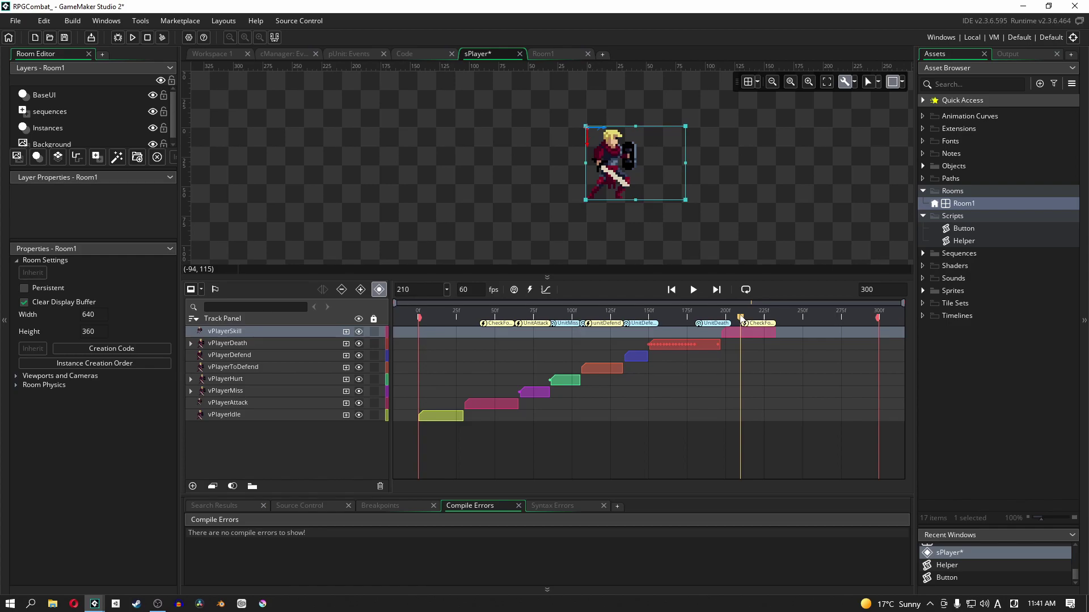
Step: Rename the UnitMagic function in the Helper script to UnitSkill
{"action": "left_click_drag", "start_coordinate": [741, 318], "coordinate": [776, 324]}
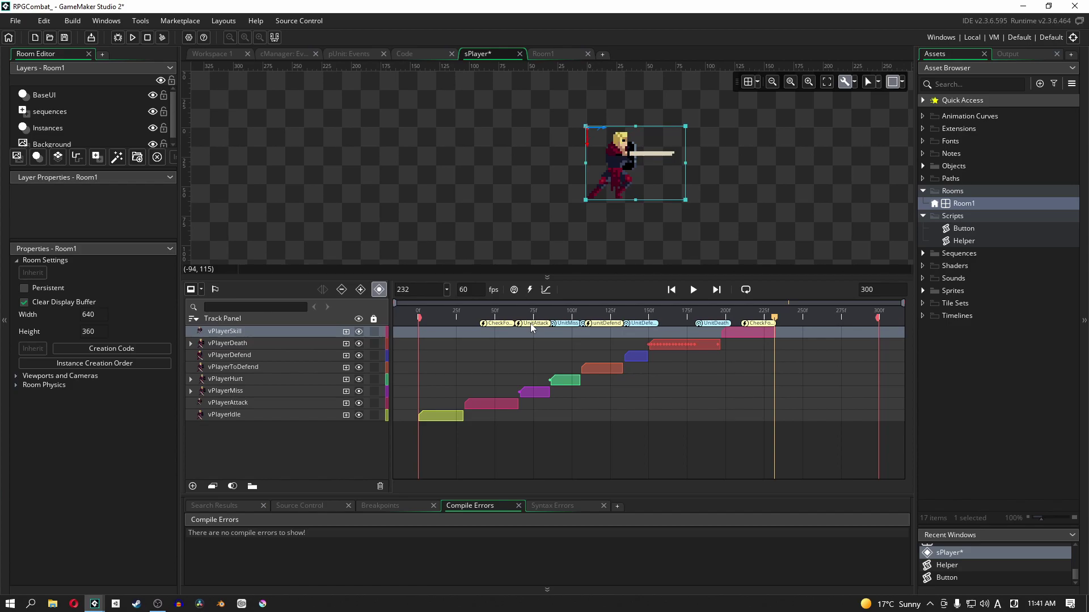
{"action": "mouse_move", "coordinate": [530, 324]}
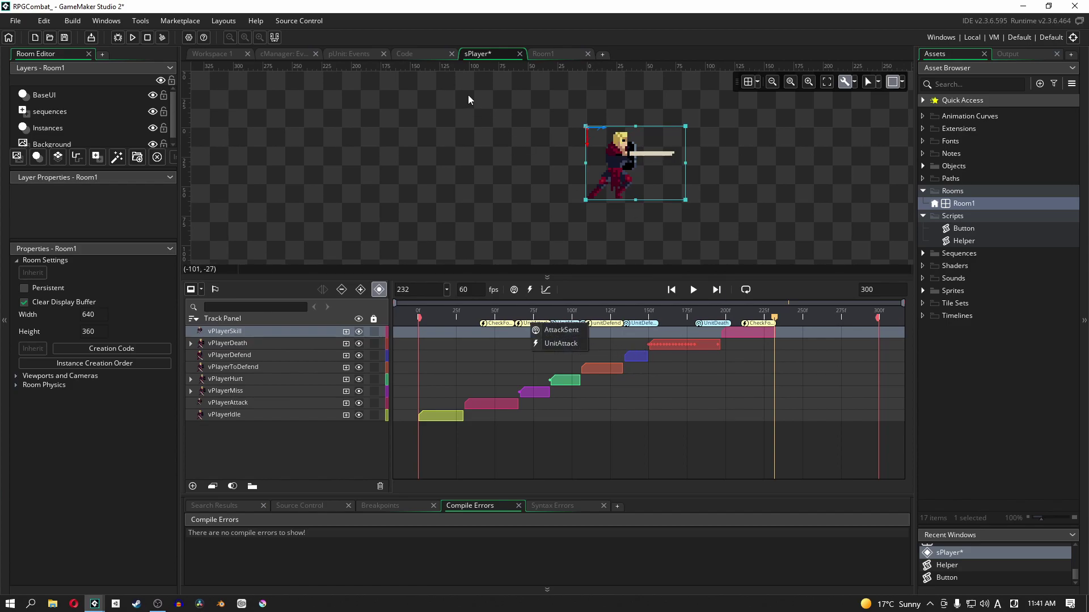
{"action": "left_click", "coordinate": [421, 54]}
{"action": "left_click", "coordinate": [306, 68]}
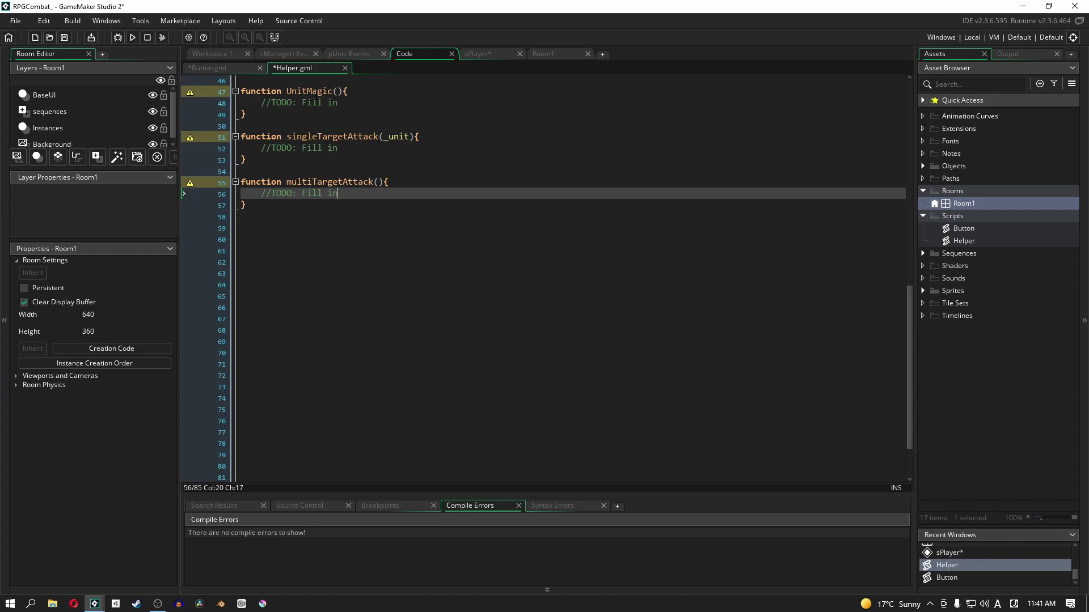
{"action": "left_click_drag", "start_coordinate": [333, 92], "coordinate": [310, 96]}
{"action": "type", "text": "Skill"}
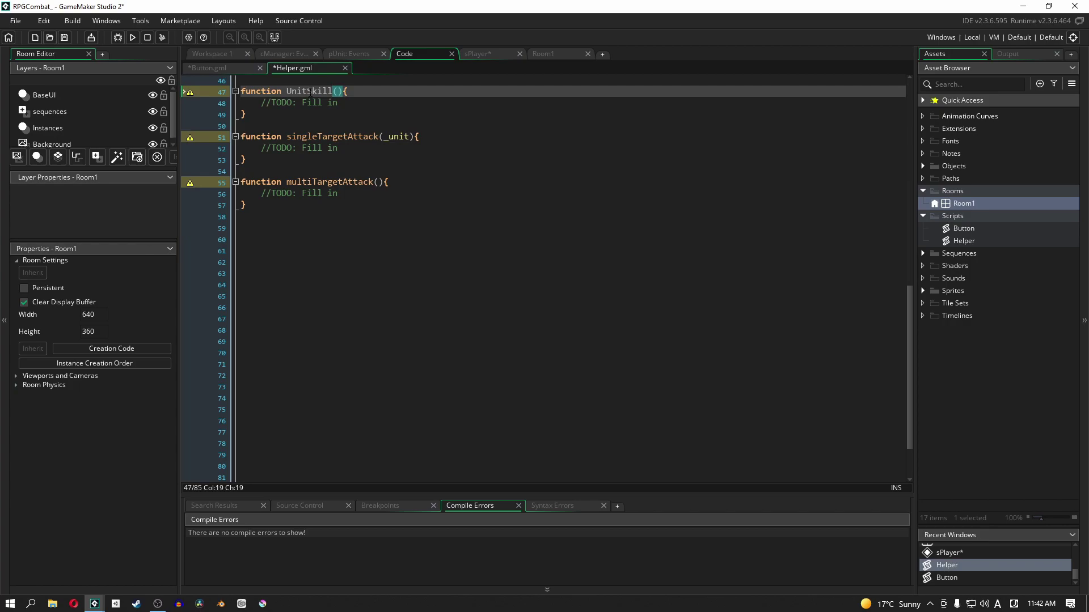
{"action": "left_click", "coordinate": [366, 90]}
Step: Add a moment calling UnitSkill at frame 229 of the sPlayer sequence, near the end of the skill clip
{"action": "left_click", "coordinate": [476, 53]}
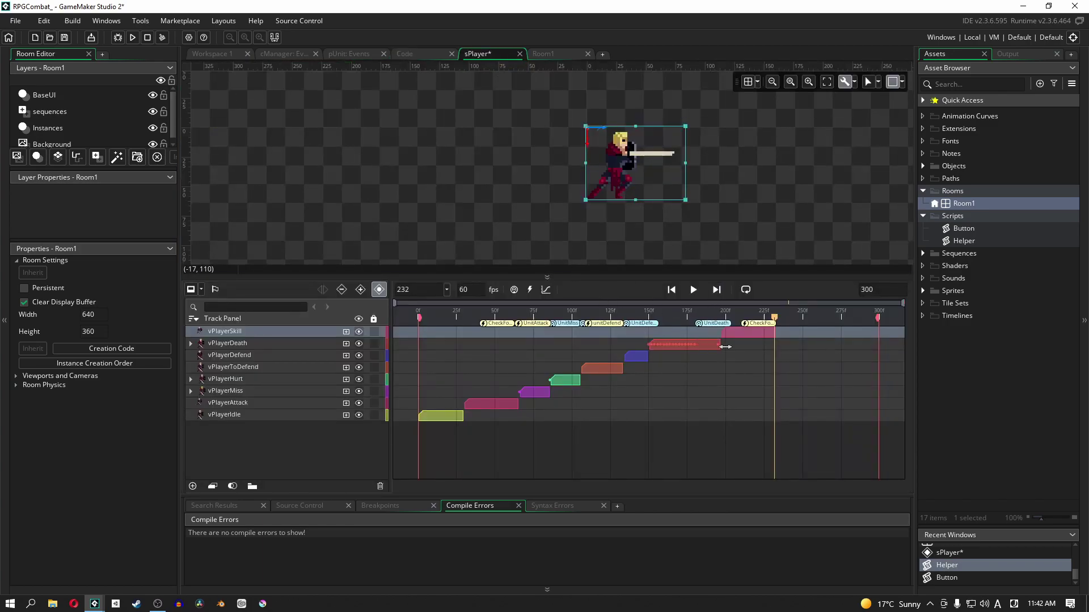
{"action": "left_click", "coordinate": [773, 319]}
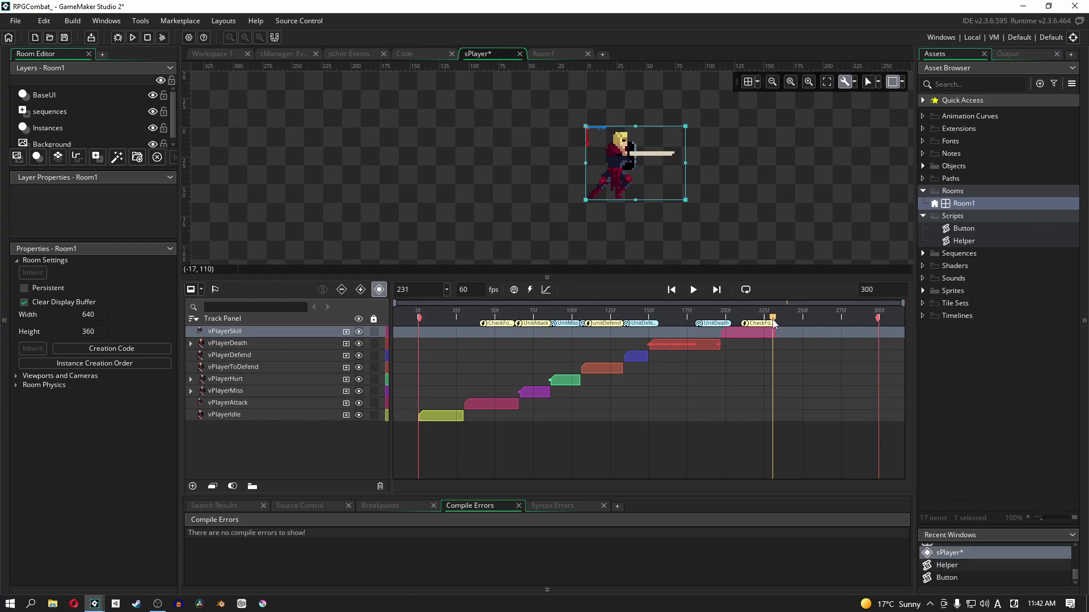
{"action": "left_click_drag", "start_coordinate": [773, 318], "coordinate": [770, 352]}
{"action": "left_click", "coordinate": [530, 289]}
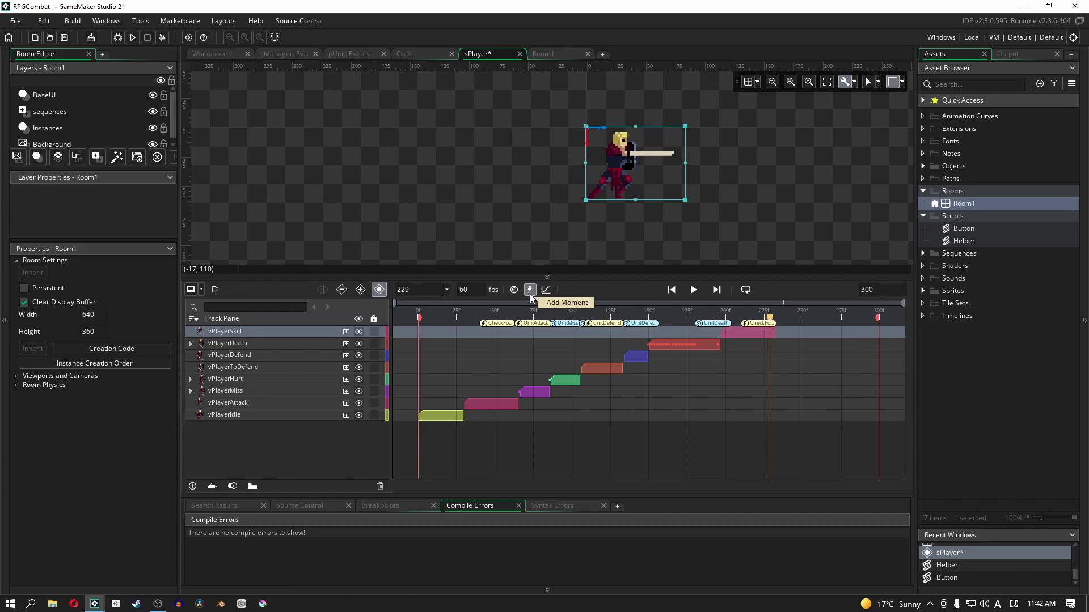
{"action": "type", "text": "unit"}
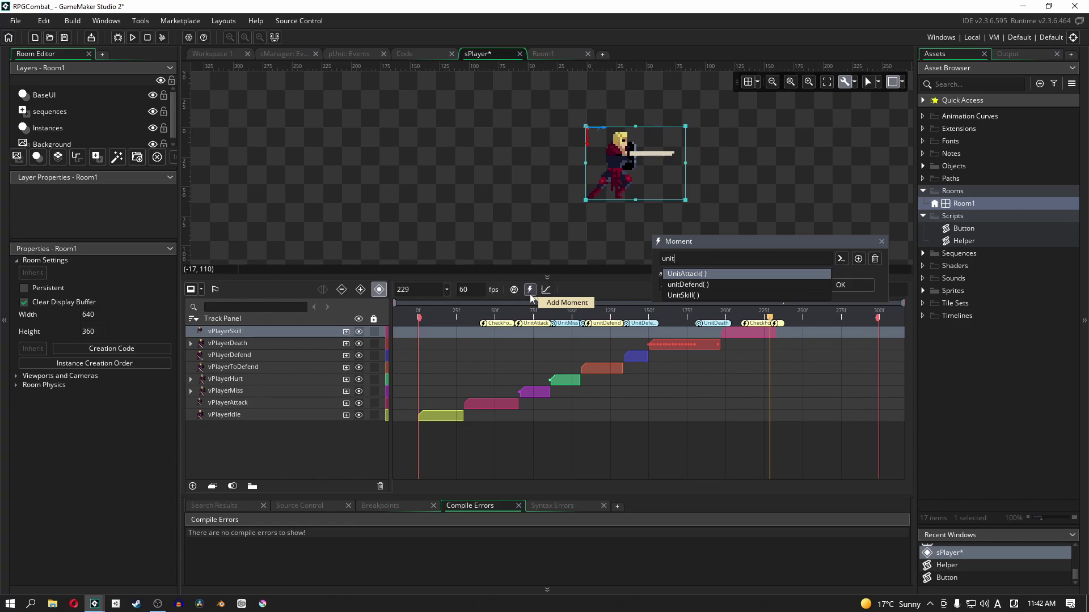
{"action": "left_click", "coordinate": [682, 295]}
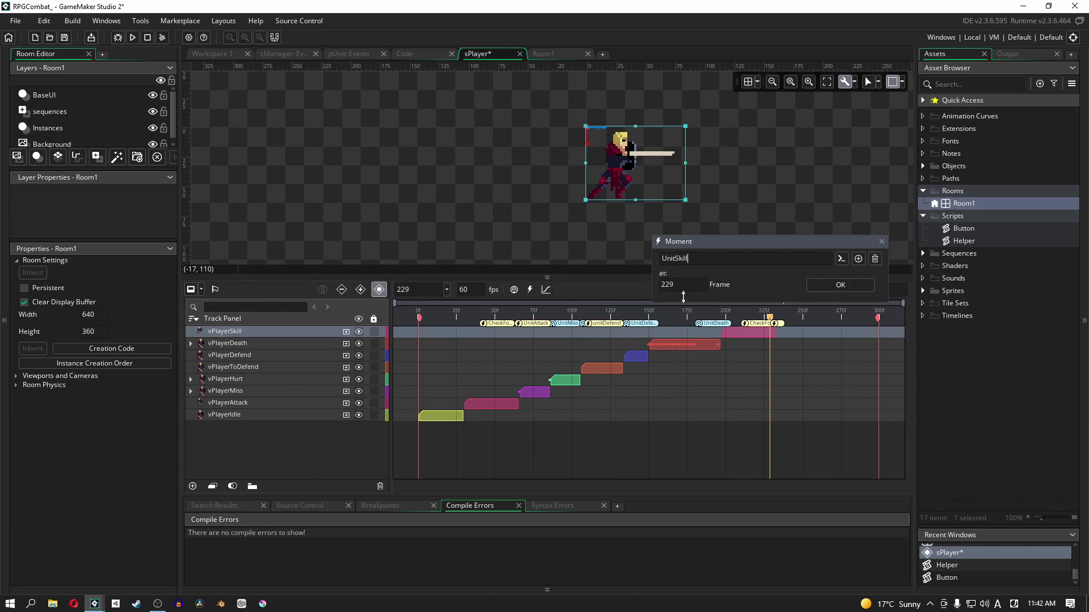
{"action": "left_click", "coordinate": [844, 287]}
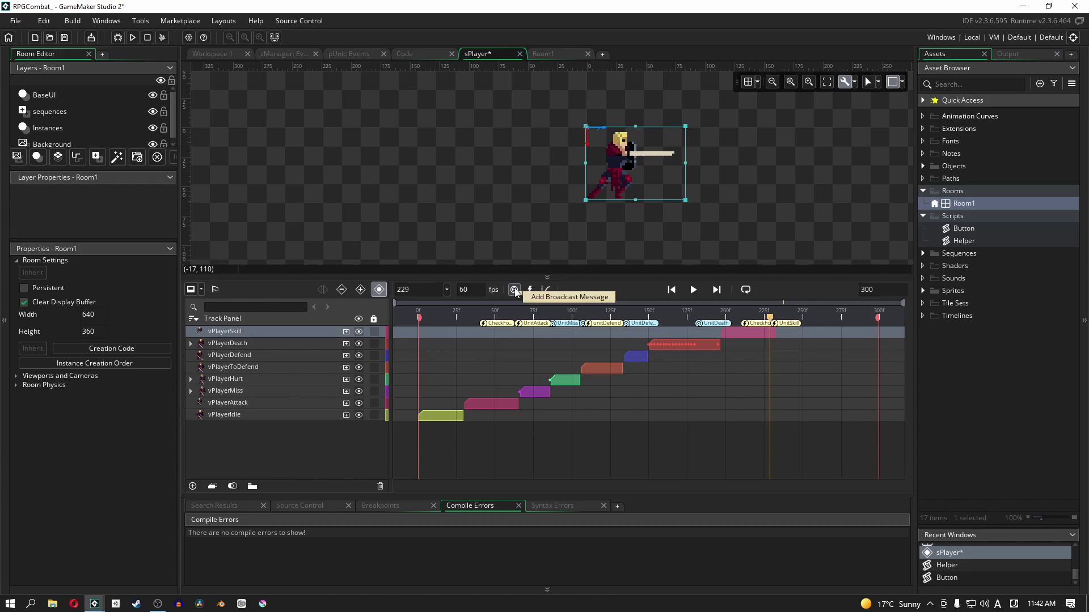
Step: Add a SkillSent broadcast message at frame 229 of the sPlayer sequence
{"action": "left_click", "coordinate": [515, 290]}
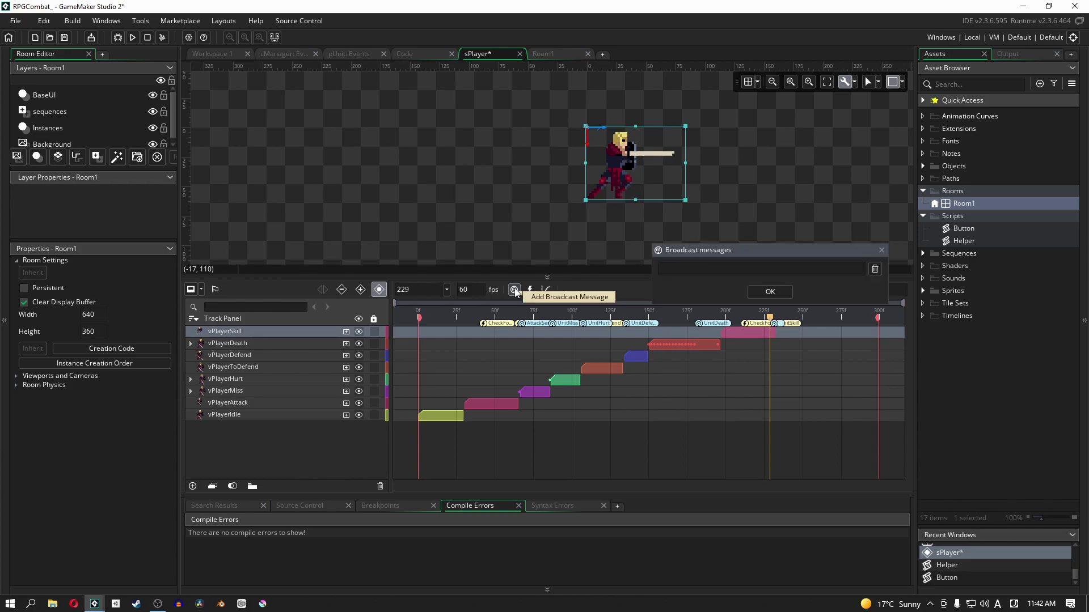
{"action": "type", "text": "SkillSent"}
{"action": "left_click", "coordinate": [783, 292]}
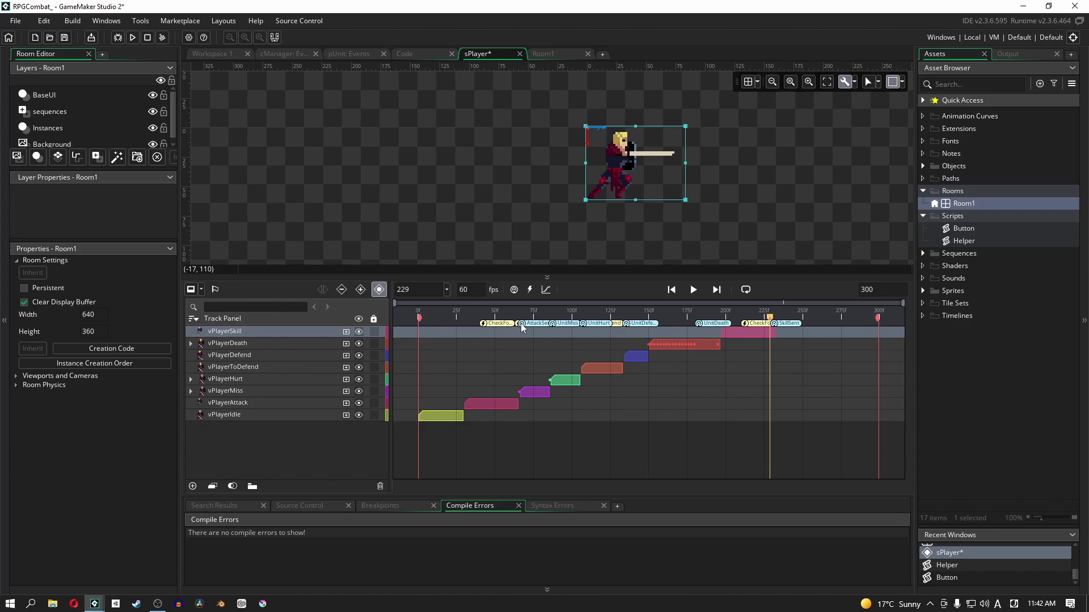
Step: Move the playhead back to frame 221 to view the sword swing in the skill clip
{"action": "left_click", "coordinate": [774, 319]}
{"action": "left_click", "coordinate": [773, 319]}
{"action": "left_click_drag", "start_coordinate": [771, 329], "coordinate": [757, 329]}
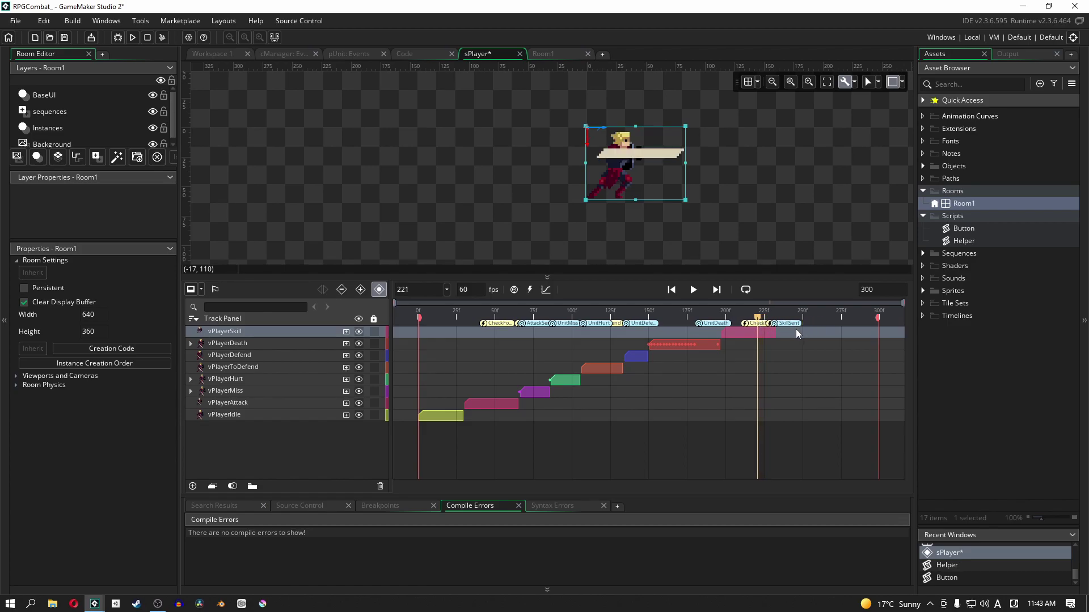
Step: Move the sPlayer playhead to frame 229 to check the end of the skill clip
{"action": "mouse_move", "coordinate": [758, 321]}
{"action": "left_mouse_down"}
{"action": "mouse_move", "coordinate": [770, 321]}
{"action": "mouse_move", "coordinate": [769, 334]}
{"action": "left_mouse_up"}
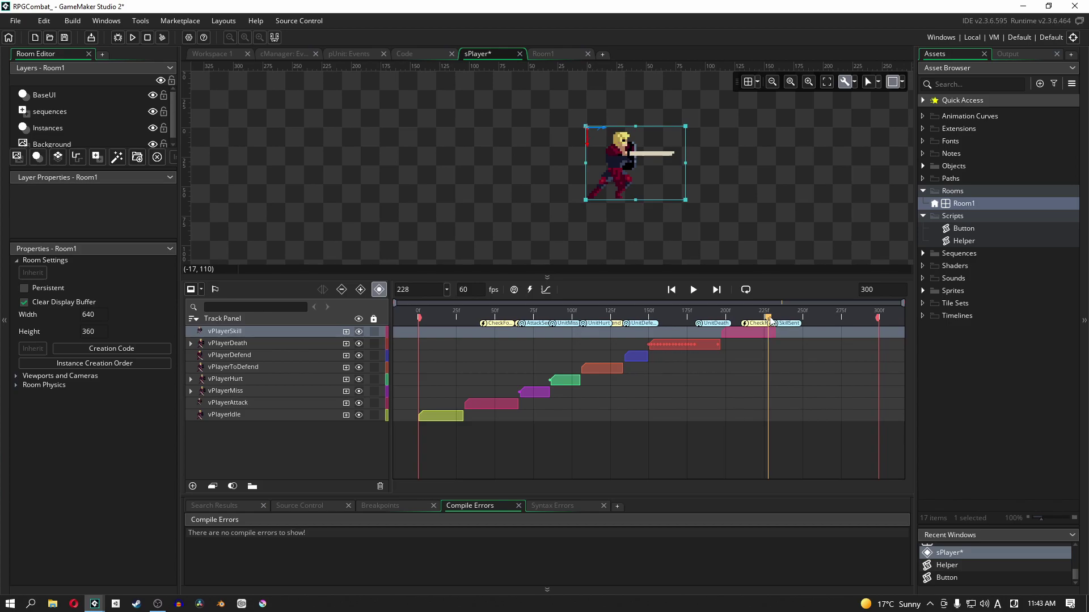
{"action": "left_click", "coordinate": [772, 322]}
{"action": "left_click", "coordinate": [771, 329]}
{"action": "mouse_move", "coordinate": [770, 334]}
{"action": "left_mouse_down"}
{"action": "mouse_move", "coordinate": [740, 331]}
{"action": "mouse_move", "coordinate": [770, 336]}
{"action": "left_mouse_up"}
{"action": "left_click_drag", "start_coordinate": [771, 336], "coordinate": [769, 340]}
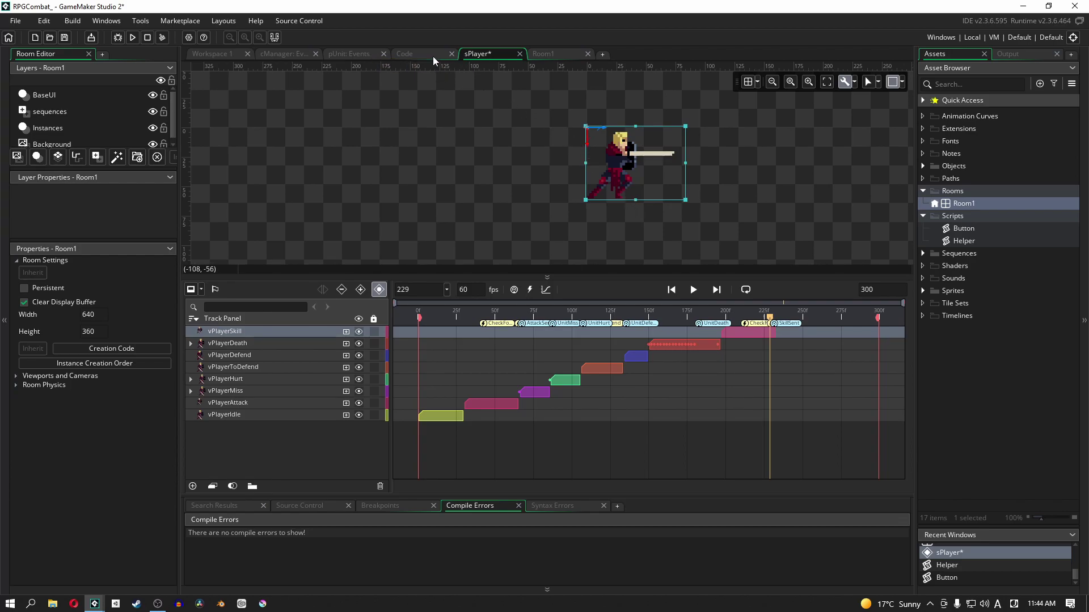
Step: Add a new instance layer above the TargetUI layer in Room1
{"action": "left_click", "coordinate": [544, 54]}
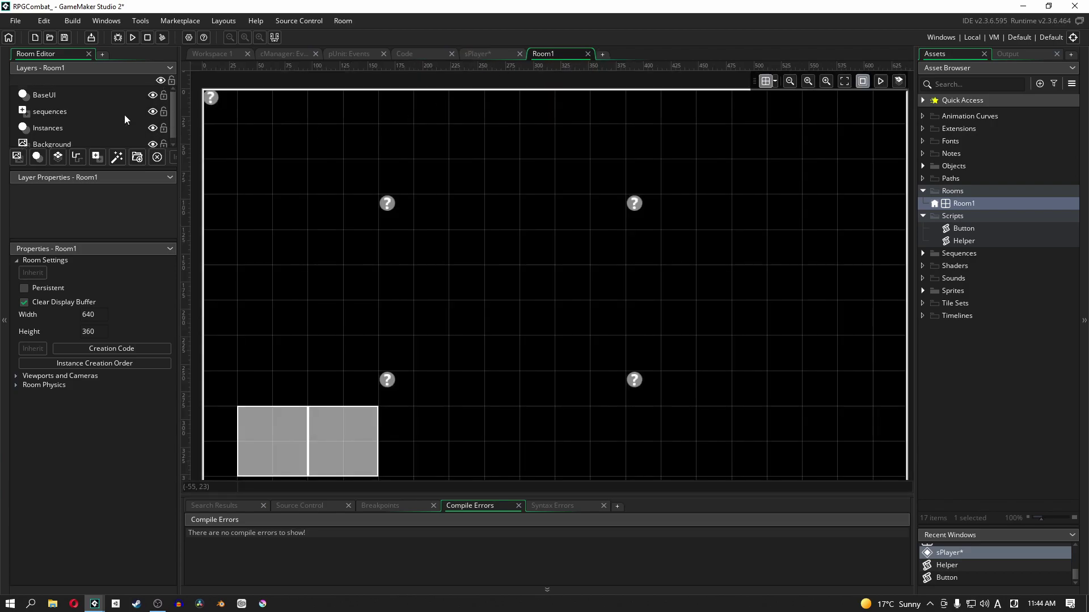
{"action": "scroll", "coordinate": [67, 97], "scroll_direction": "down", "scroll_amount": 1}
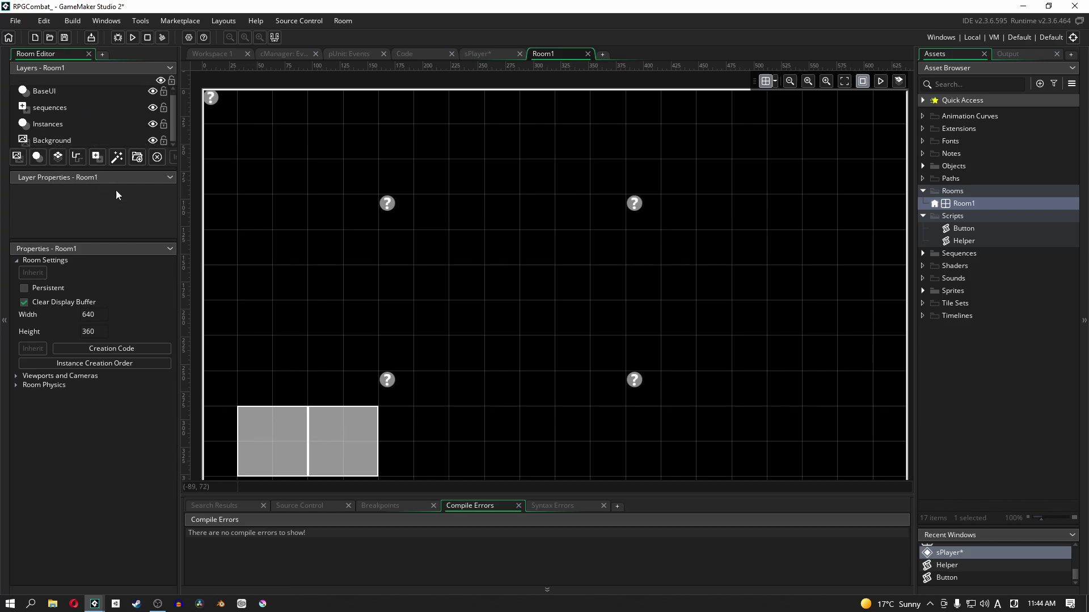
{"action": "left_click", "coordinate": [923, 216]}
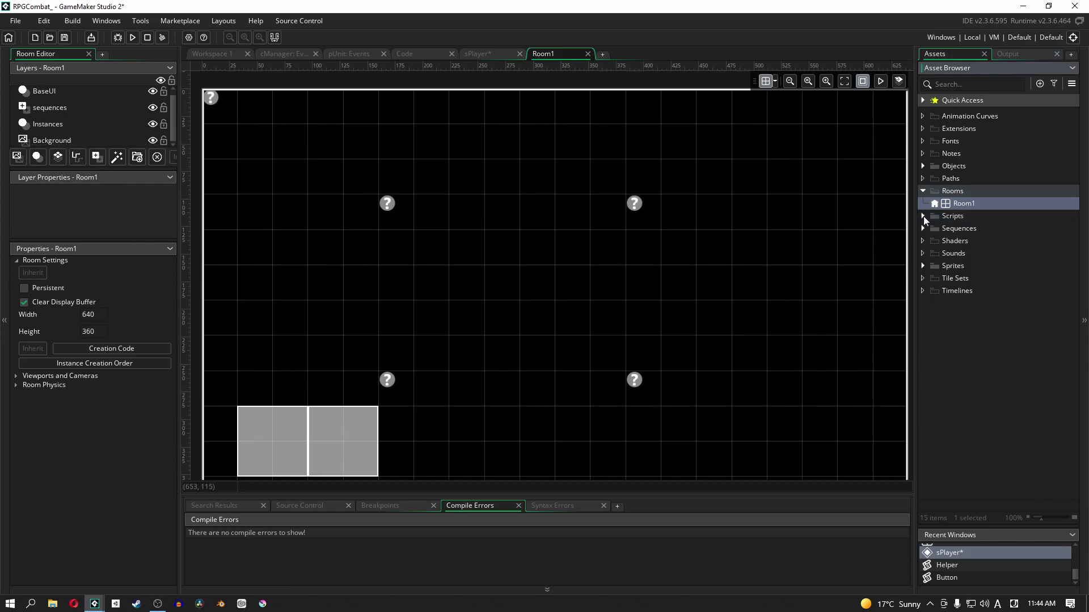
{"action": "left_click", "coordinate": [173, 96]}
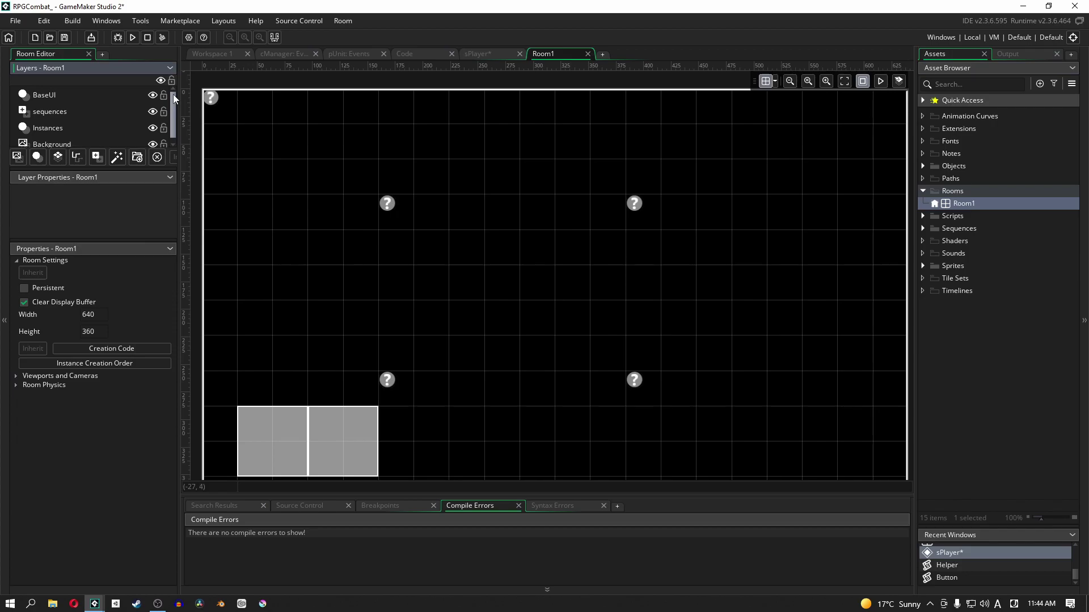
{"action": "scroll", "coordinate": [173, 94], "scroll_direction": "up", "scroll_amount": 1}
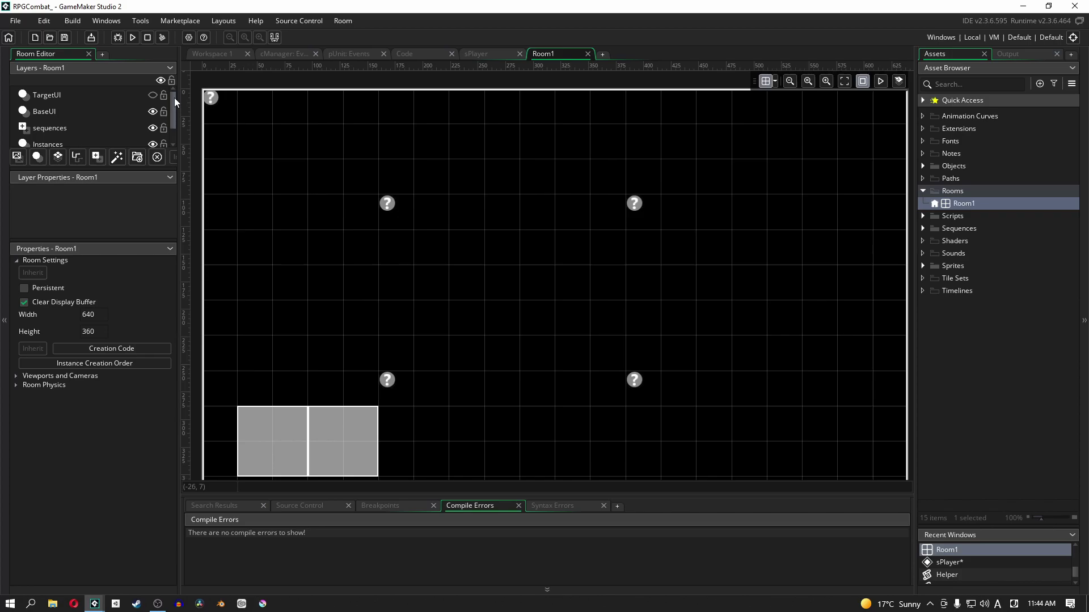
{"action": "left_click", "coordinate": [153, 95]}
{"action": "left_click", "coordinate": [37, 161]}
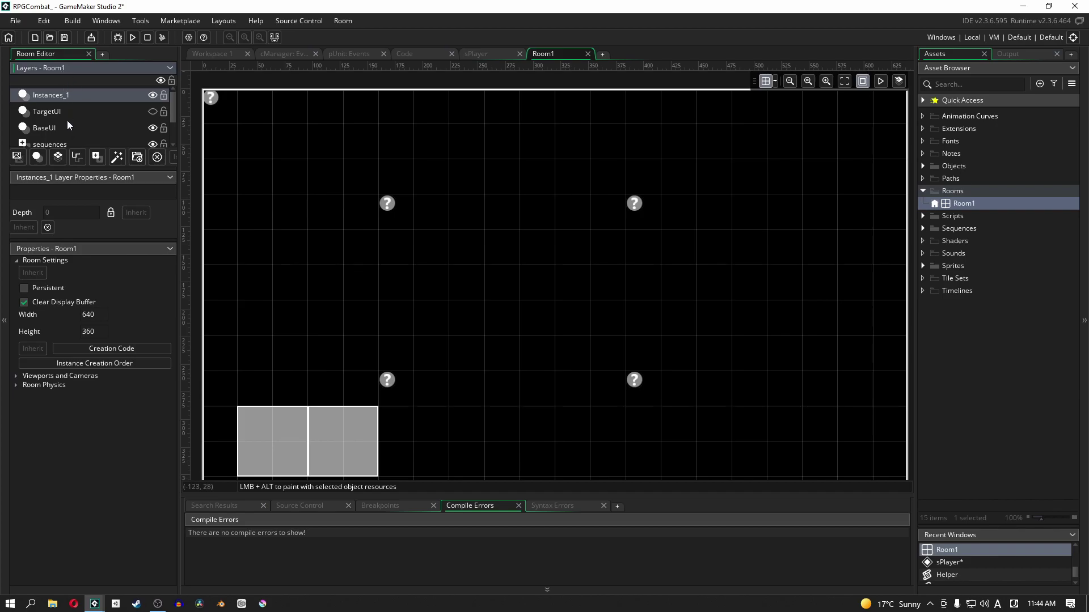
Step: Rename the new instance layer in Room1 to SkillsUI
{"action": "right_click", "coordinate": [54, 93]}
{"action": "mouse_move", "coordinate": [108, 147]}
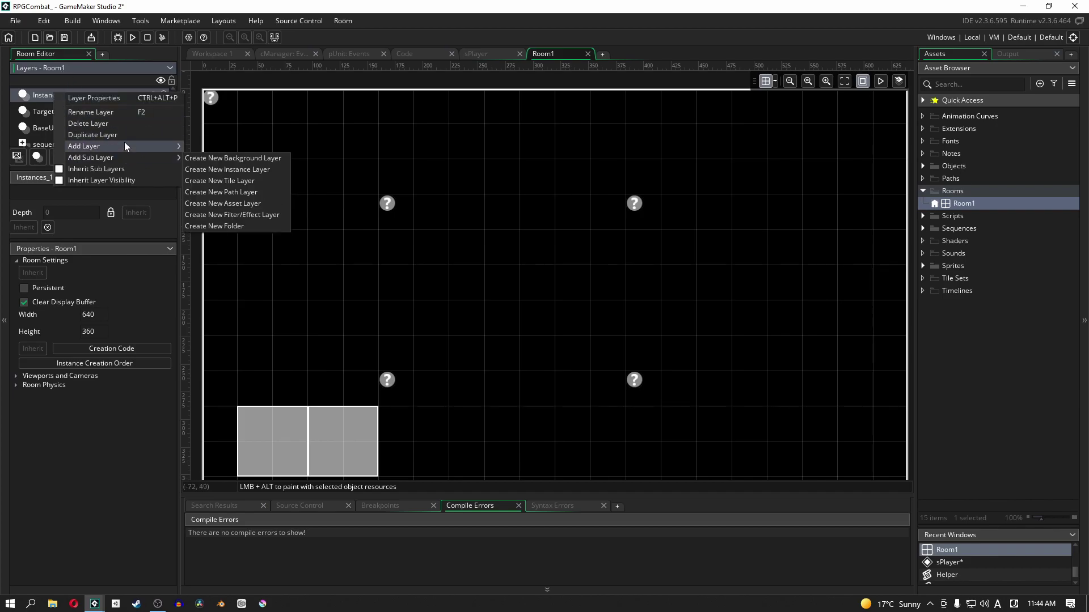
{"action": "left_click", "coordinate": [126, 115]}
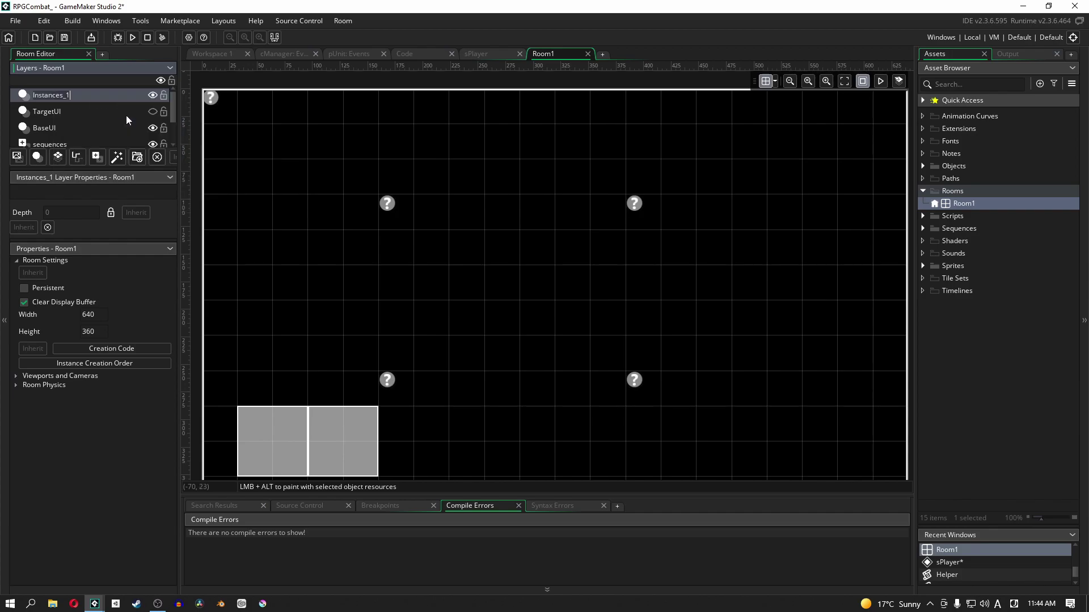
{"action": "type", "text": "SkillsUI"}
{"action": "key", "text": "Return"}
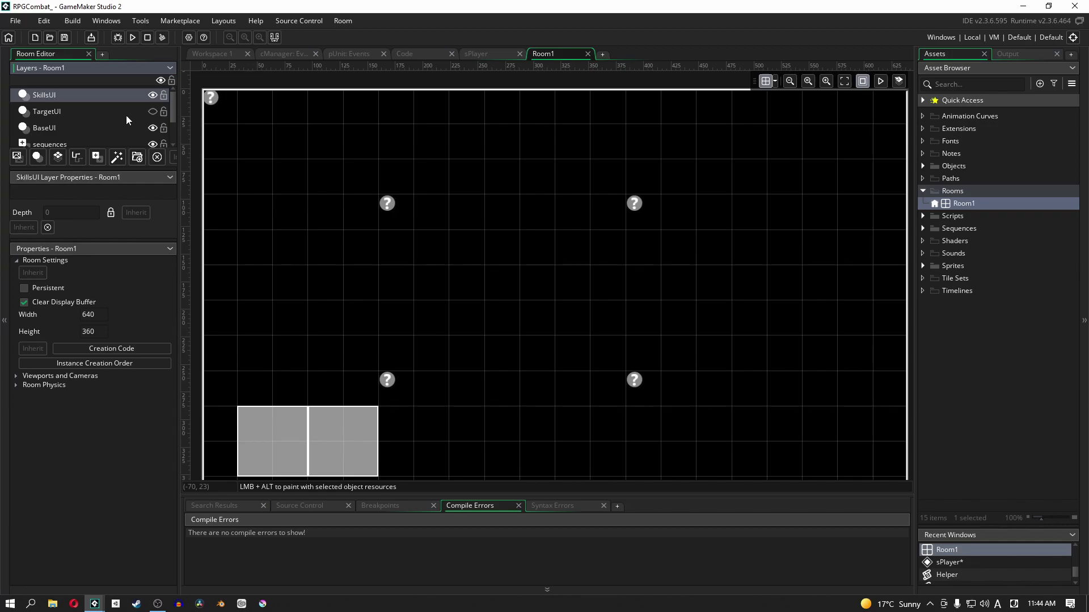
Step: Hide the BaseUI layer and place an oButtonGeneric instance on the SkillsUI layer at (32, 288)
{"action": "middle_click_drag", "start_coordinate": [284, 272], "coordinate": [393, 178]}
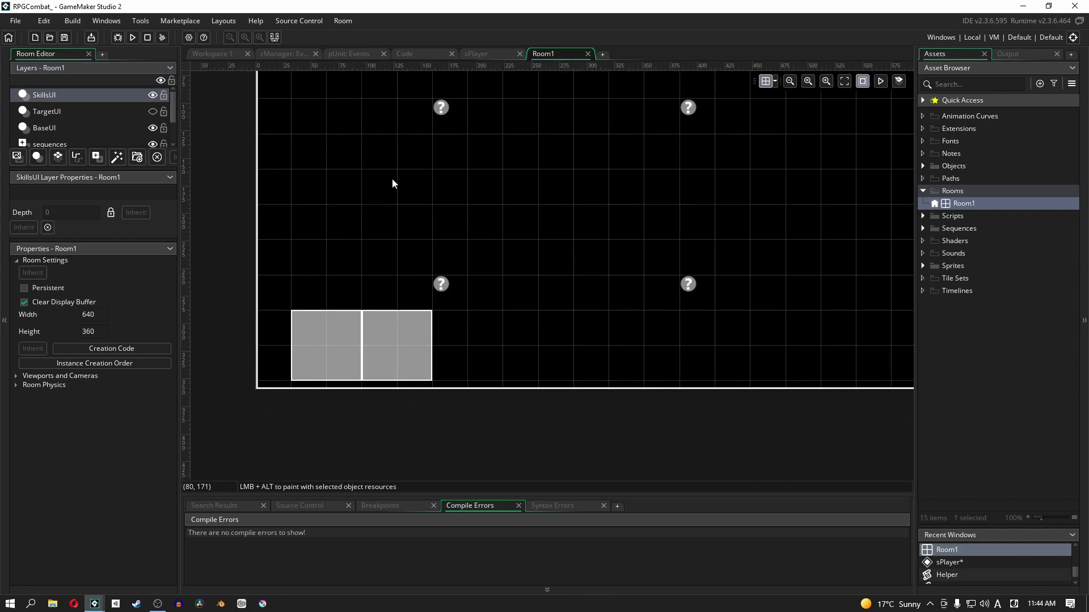
{"action": "left_click", "coordinate": [923, 166]}
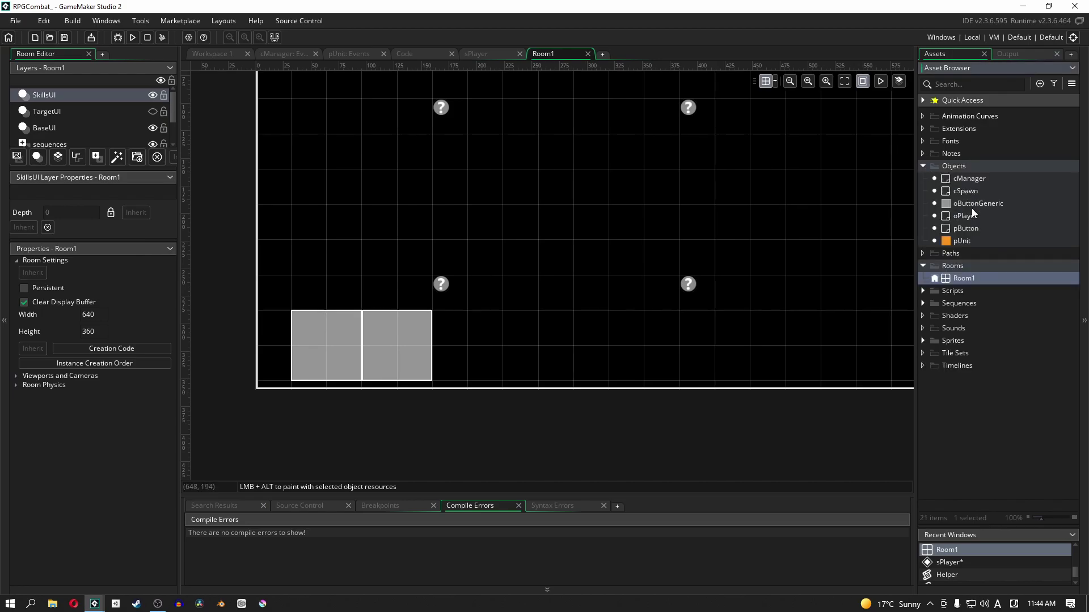
{"action": "left_click", "coordinate": [154, 128]}
{"action": "left_click", "coordinate": [153, 129]}
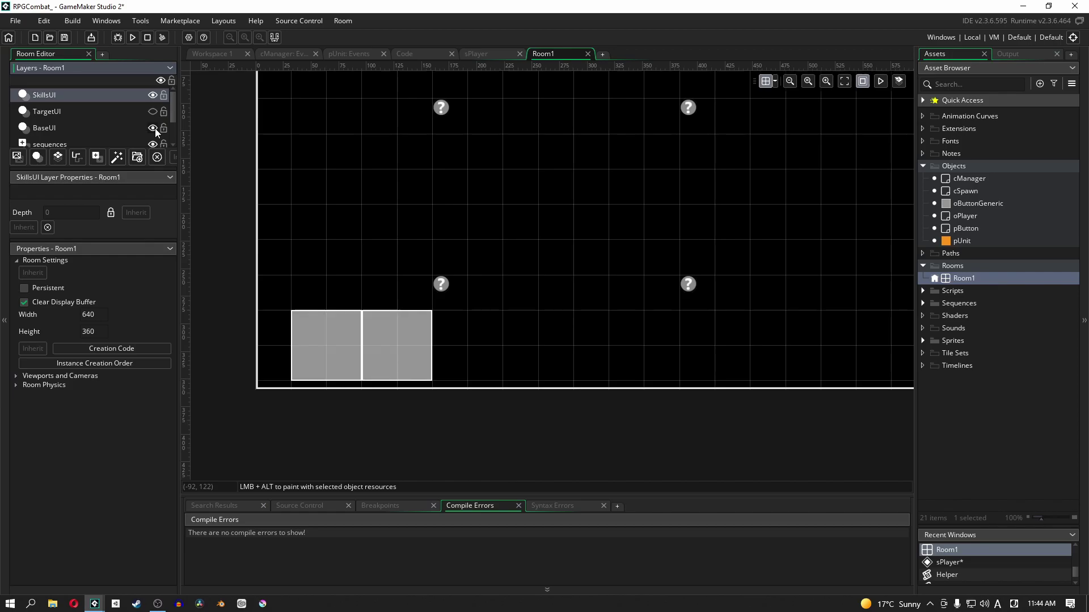
{"action": "left_click", "coordinate": [154, 128]}
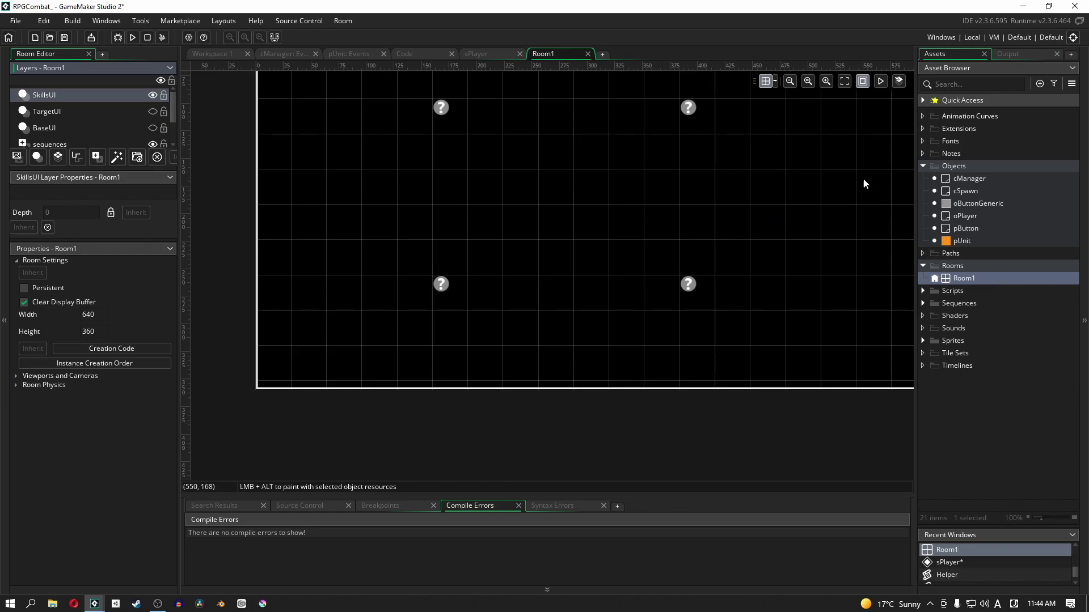
{"action": "left_click_drag", "start_coordinate": [964, 205], "coordinate": [316, 335]}
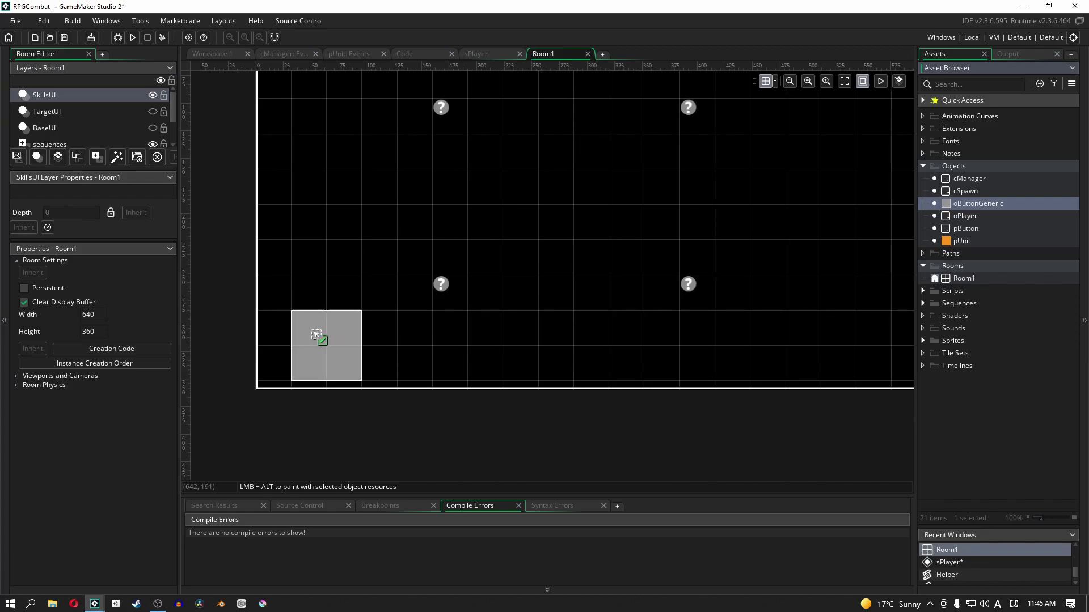
{"action": "left_click_drag", "start_coordinate": [317, 335], "coordinate": [316, 335]}
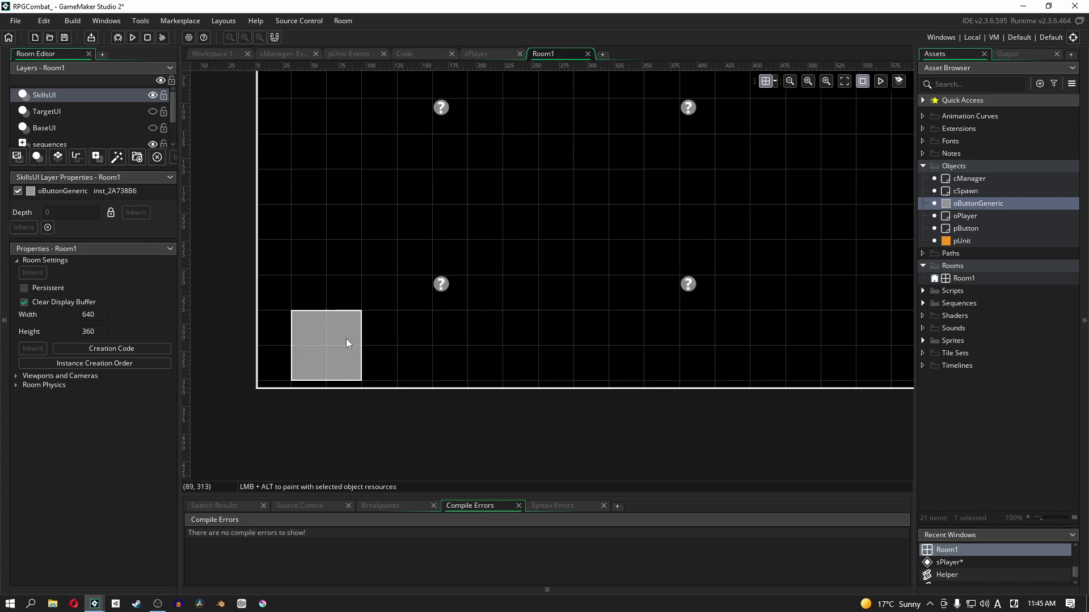
Step: Override the Label variable of the new button instance on the SkillsUI layer with Cancel
{"action": "left_click", "coordinate": [316, 343]}
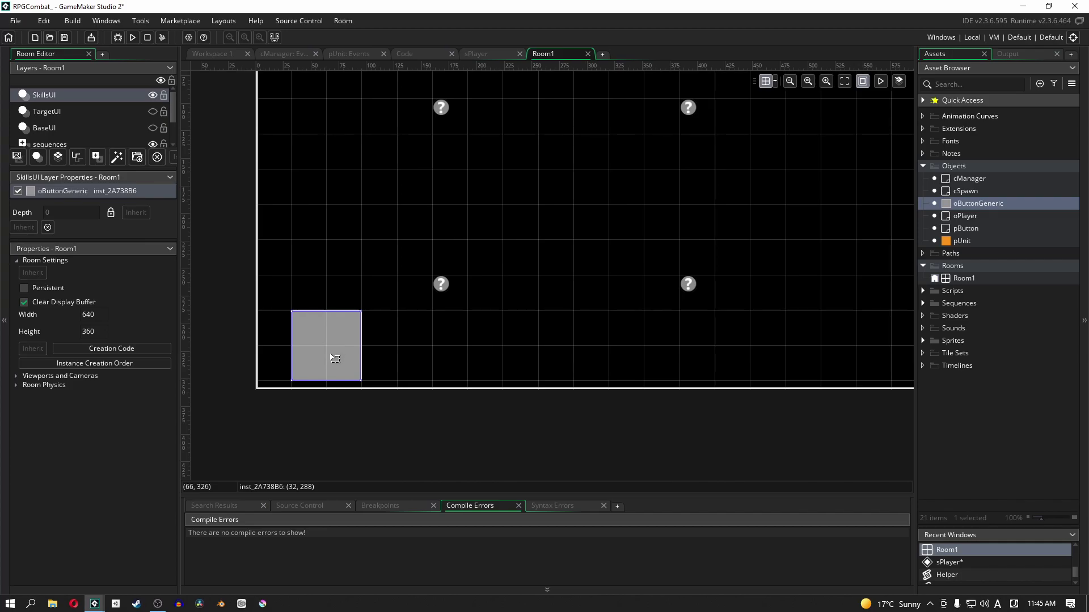
{"action": "double_click", "coordinate": [335, 358]}
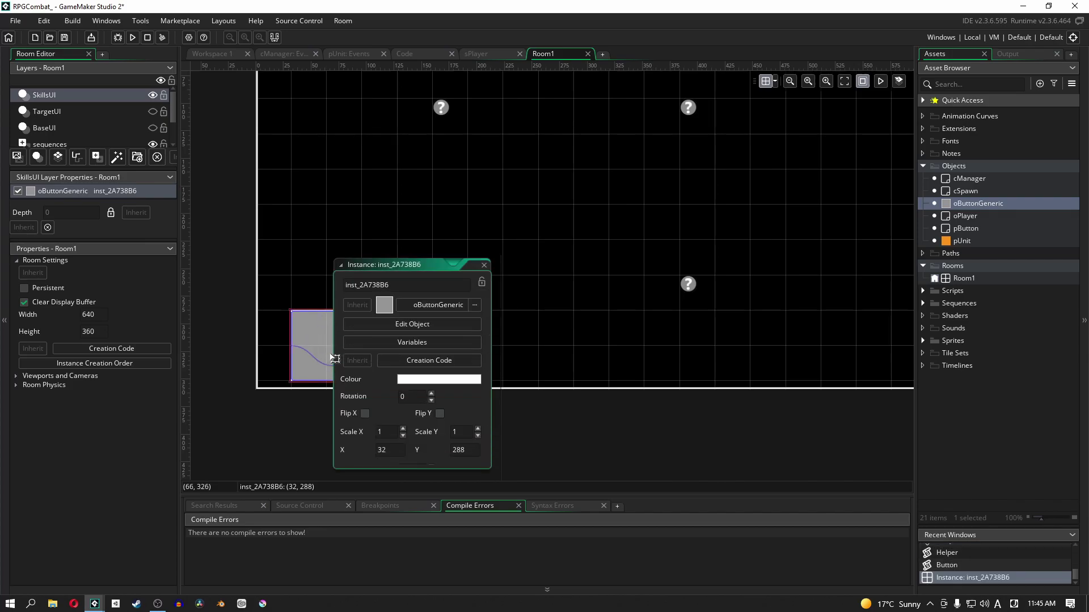
{"action": "left_click", "coordinate": [445, 339]}
{"action": "left_click", "coordinate": [718, 240]}
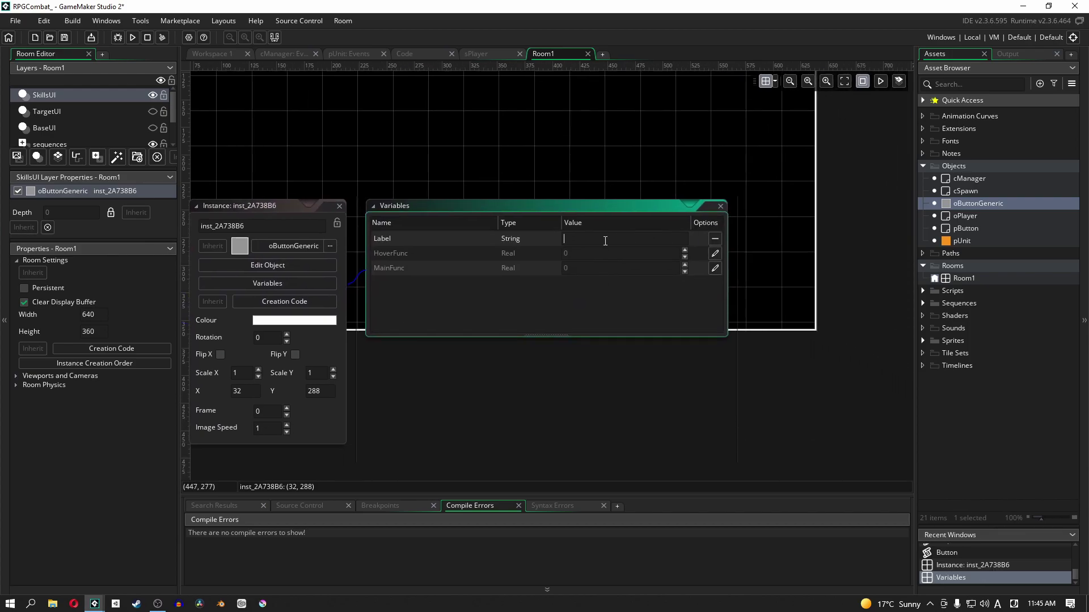
{"action": "type", "text": "Cancel"}
Step: Copy the CancelButton function name from the Button script and set it as the Cancel button instance's MainFunc variable
{"action": "left_click", "coordinate": [417, 52]}
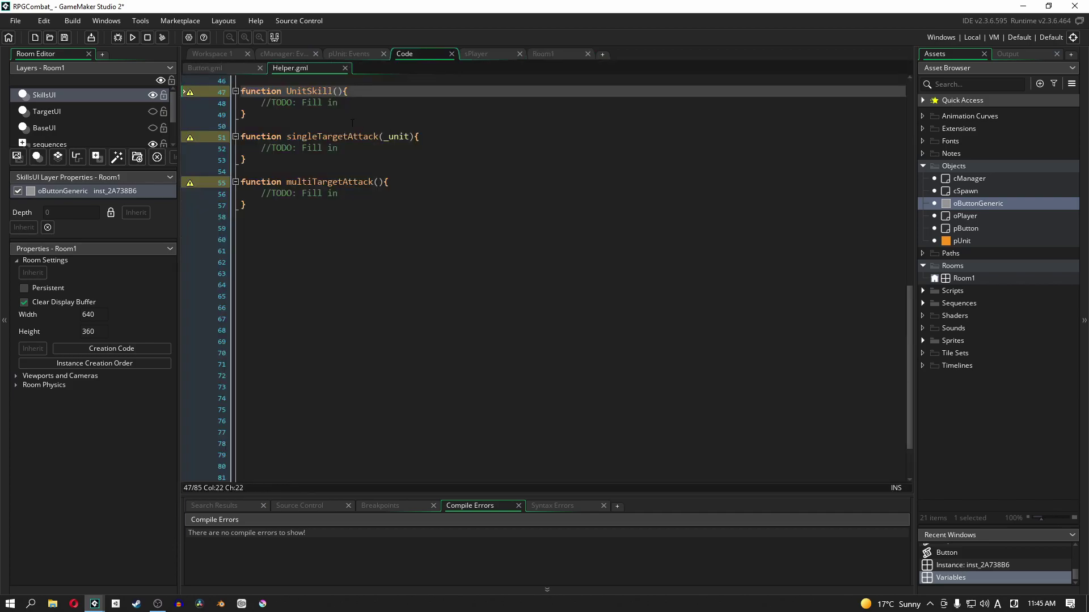
{"action": "scroll", "coordinate": [452, 173], "scroll_direction": "up", "scroll_amount": 6}
{"action": "scroll", "coordinate": [452, 173], "scroll_direction": "up", "scroll_amount": 1}
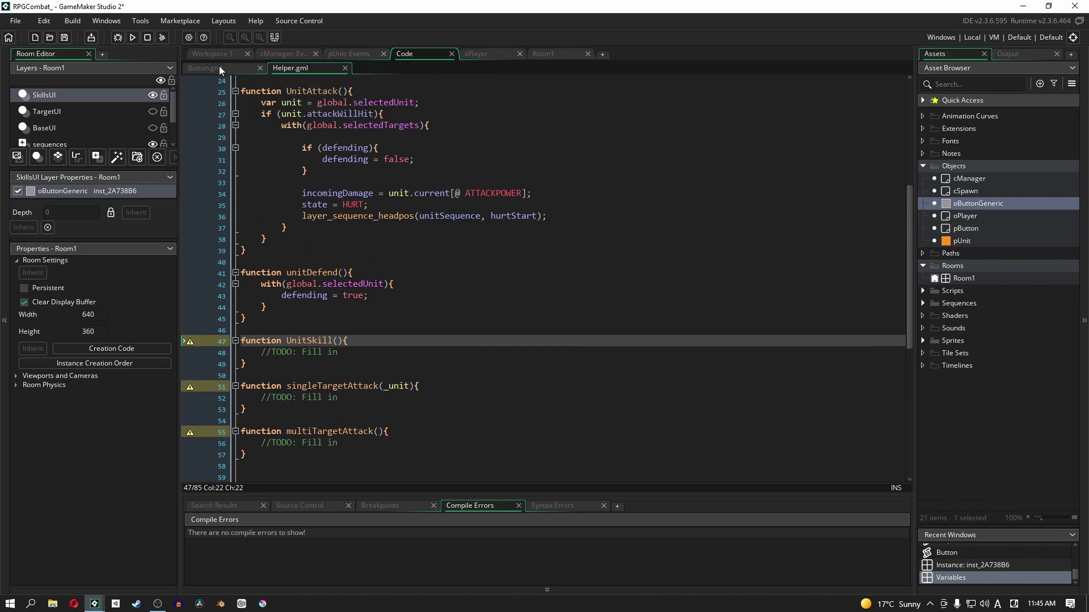
{"action": "left_click", "coordinate": [220, 69]}
{"action": "scroll", "coordinate": [342, 166], "scroll_direction": "up", "scroll_amount": 6}
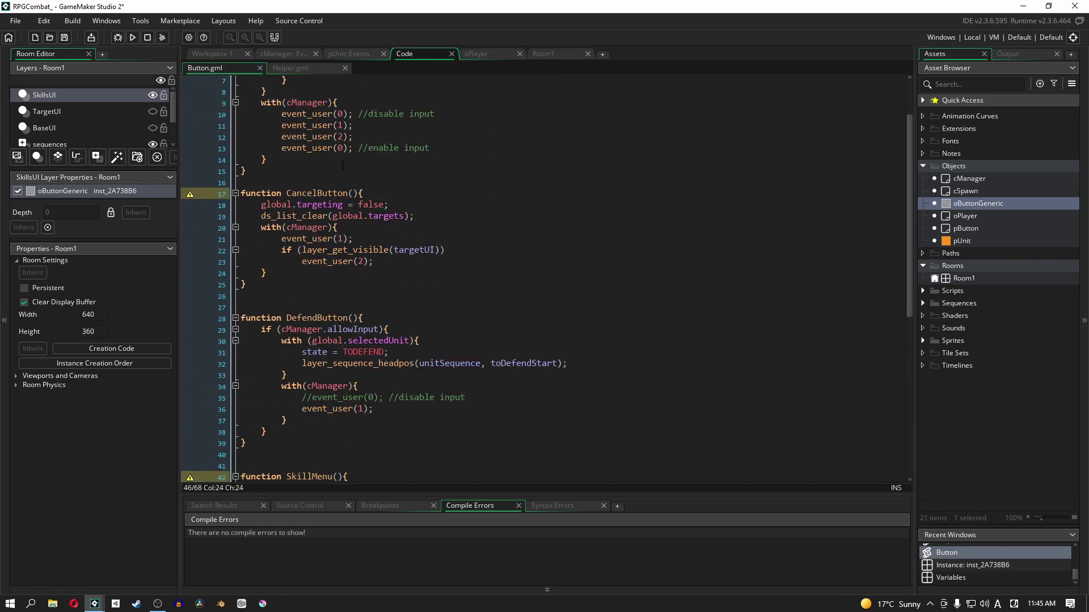
{"action": "double_click", "coordinate": [346, 193]}
{"action": "key", "text": "ctrl+c"}
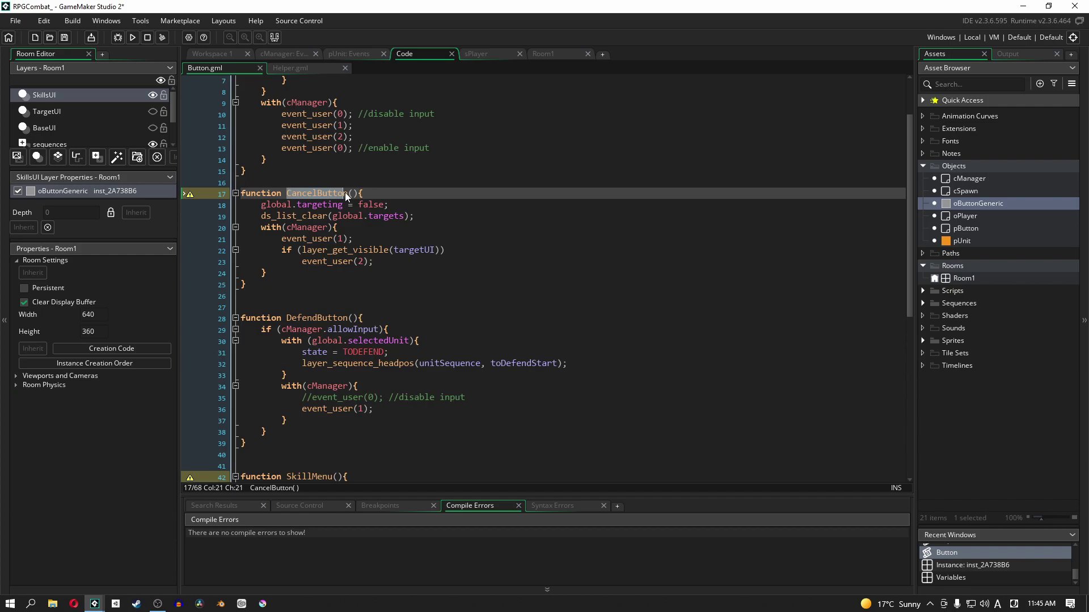
{"action": "left_click", "coordinate": [565, 57]}
{"action": "left_click", "coordinate": [694, 268]}
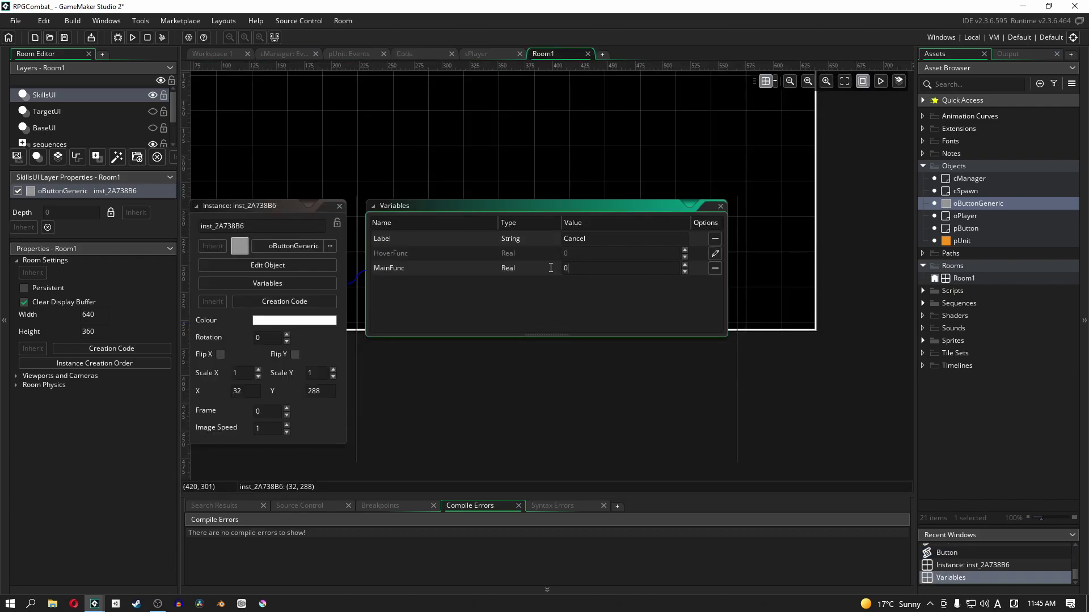
{"action": "key", "text": "ctrl+a"}
{"action": "key", "text": "ctrl+v"}
{"action": "left_click", "coordinate": [338, 208]}
Step: Place two more oButtonGeneric instances on the SkillsUI layer, one beside the Cancel button and one beneath that at (96, 352)
{"action": "middle_click_drag", "start_coordinate": [317, 356], "coordinate": [462, 350]}
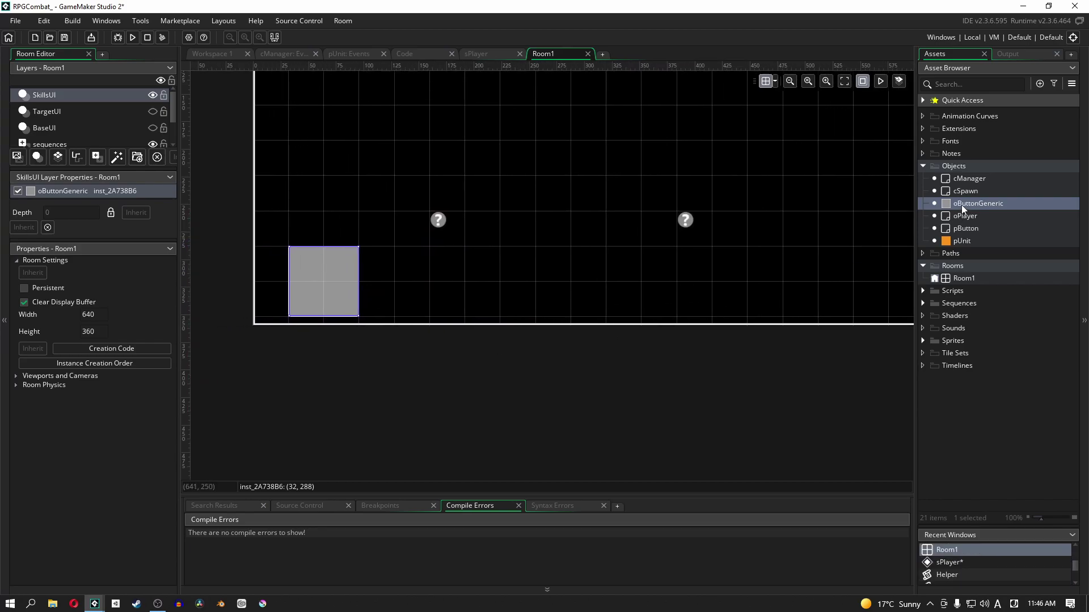
{"action": "left_click_drag", "start_coordinate": [962, 206], "coordinate": [400, 276]}
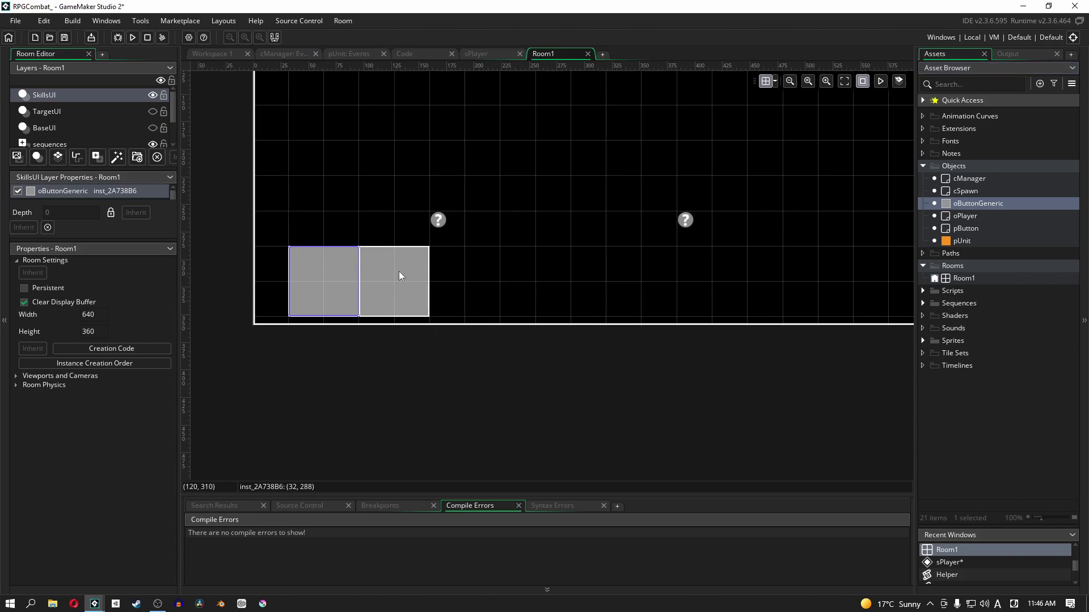
{"action": "left_click_drag", "start_coordinate": [964, 203], "coordinate": [388, 343]}
{"action": "left_click", "coordinate": [406, 370]}
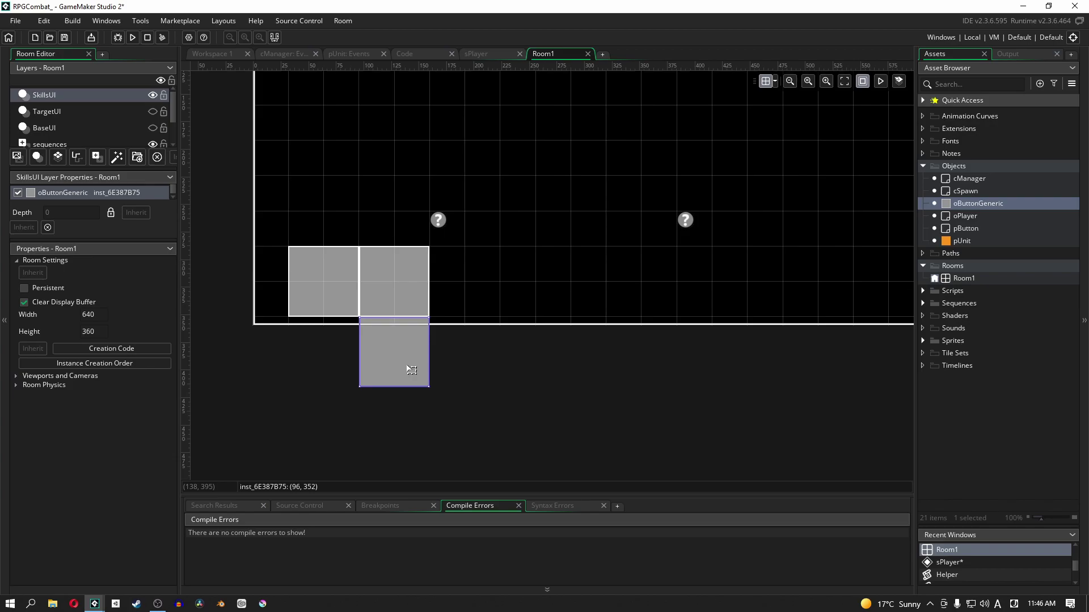
{"action": "left_click", "coordinate": [391, 285]}
{"action": "left_click", "coordinate": [400, 347]}
Step: Scrub the sPlayer sequence between frames 210 and 227 to examine the timing of the skill animation
{"action": "left_click", "coordinate": [472, 53]}
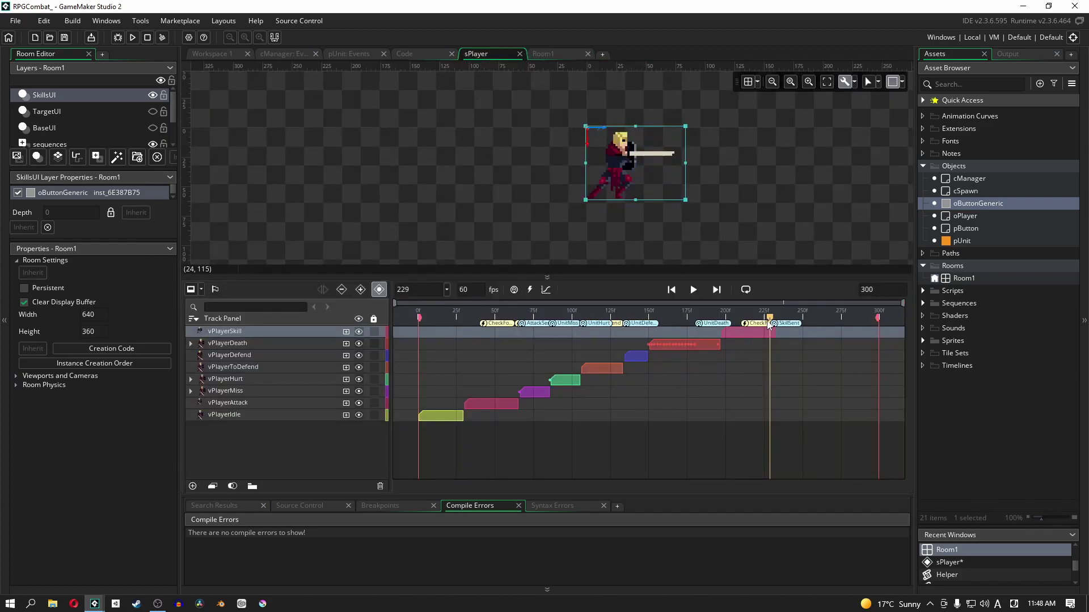
{"action": "left_click_drag", "start_coordinate": [770, 320], "coordinate": [740, 343]}
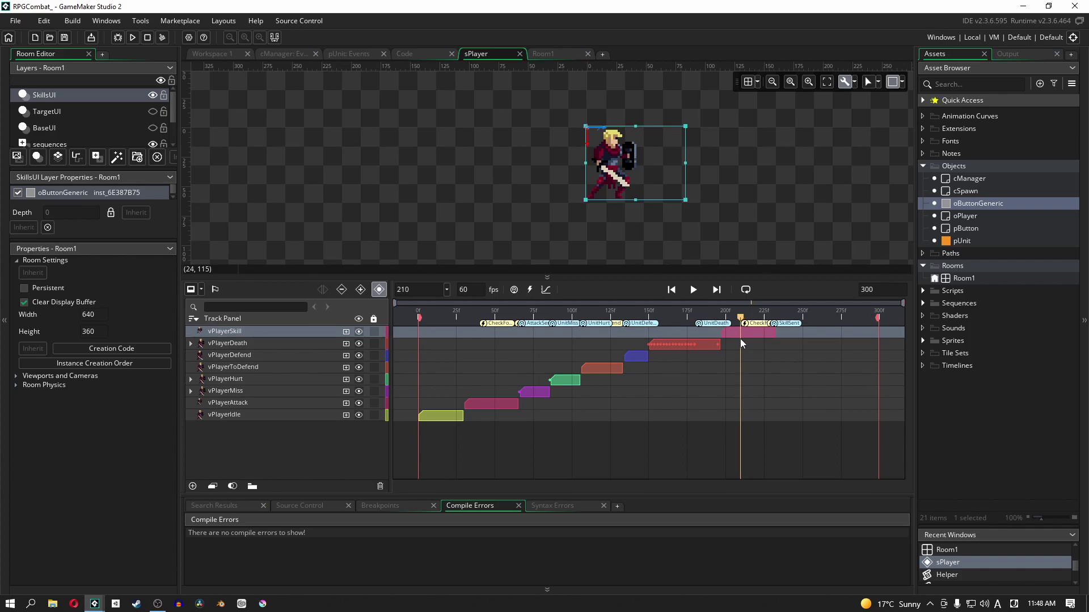
{"action": "left_click_drag", "start_coordinate": [740, 339], "coordinate": [767, 341]}
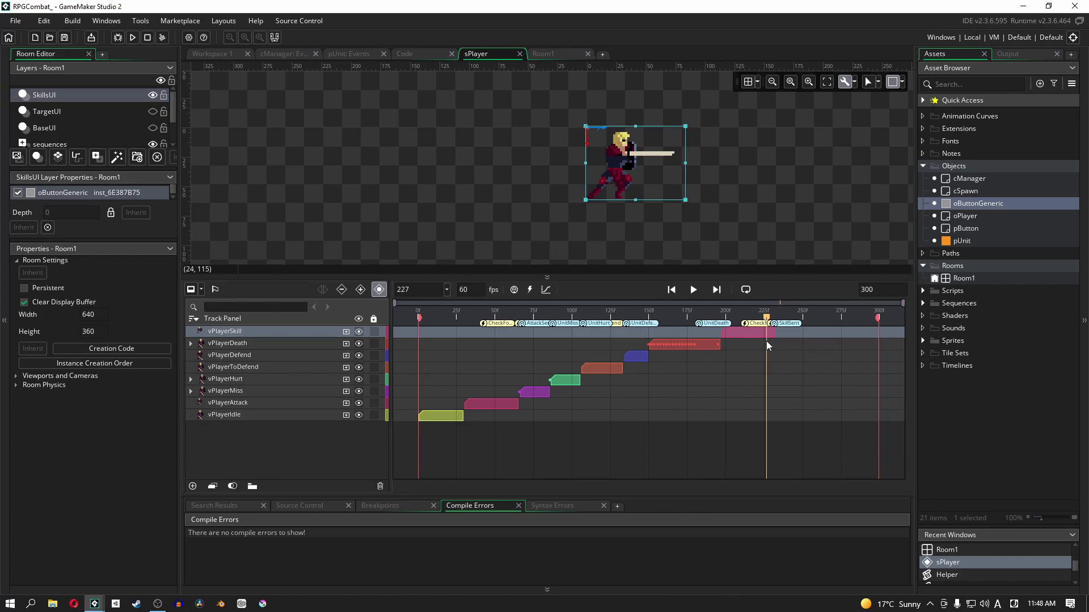
{"action": "left_click_drag", "start_coordinate": [767, 342], "coordinate": [771, 342]}
{"action": "left_click_drag", "start_coordinate": [770, 341], "coordinate": [766, 319]}
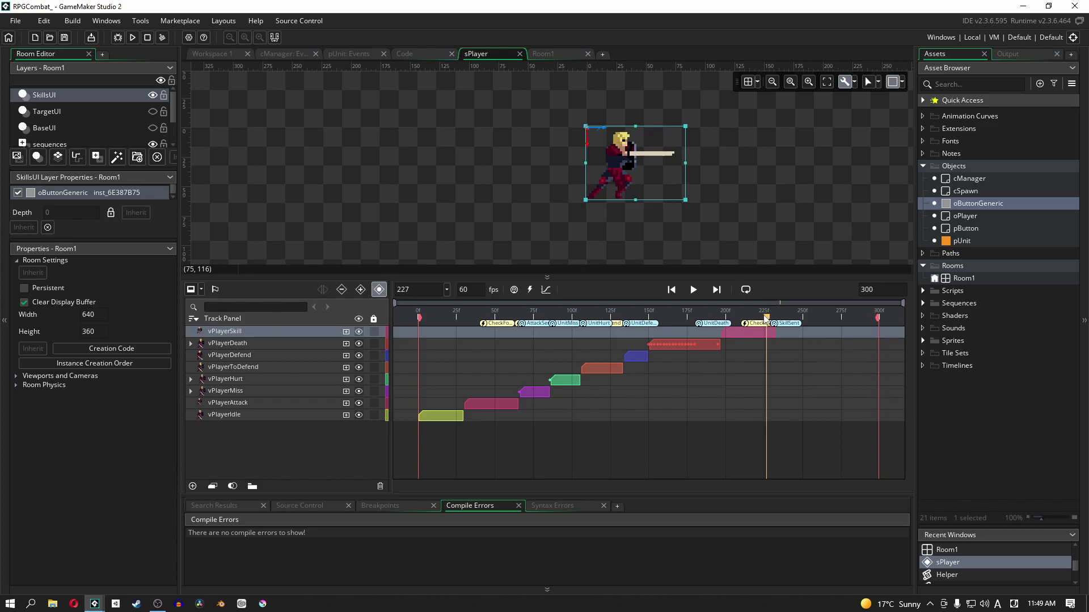
Step: Review the placeholder skill functions in the Button and Helper scripts and open the cManager object's User Event 2 code
{"action": "left_click", "coordinate": [418, 55]}
{"action": "scroll", "coordinate": [445, 258], "scroll_direction": "down", "scroll_amount": 5}
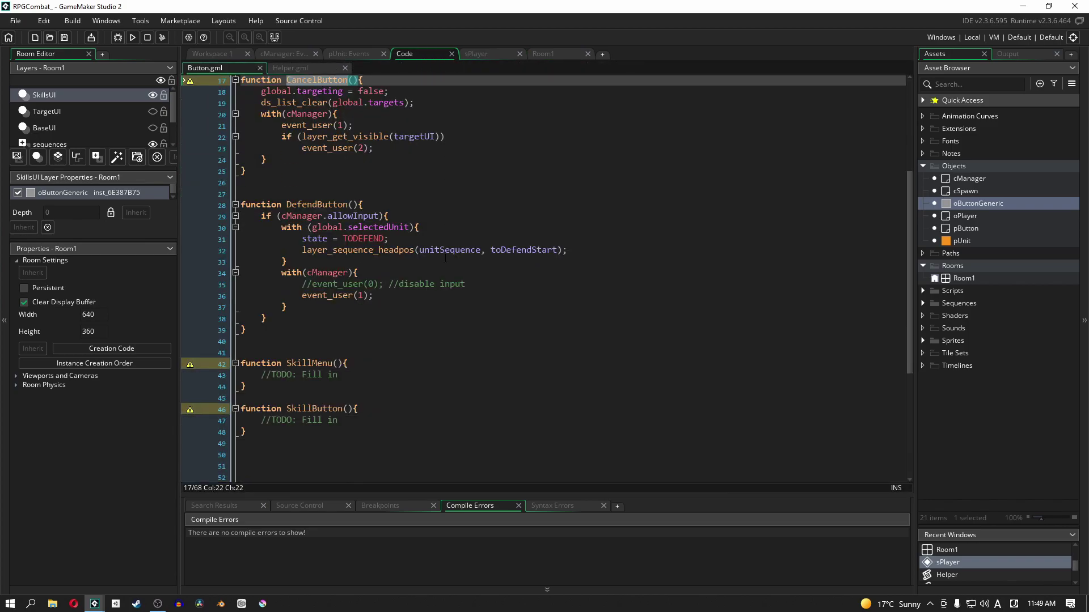
{"action": "scroll", "coordinate": [445, 257], "scroll_direction": "down", "scroll_amount": 3}
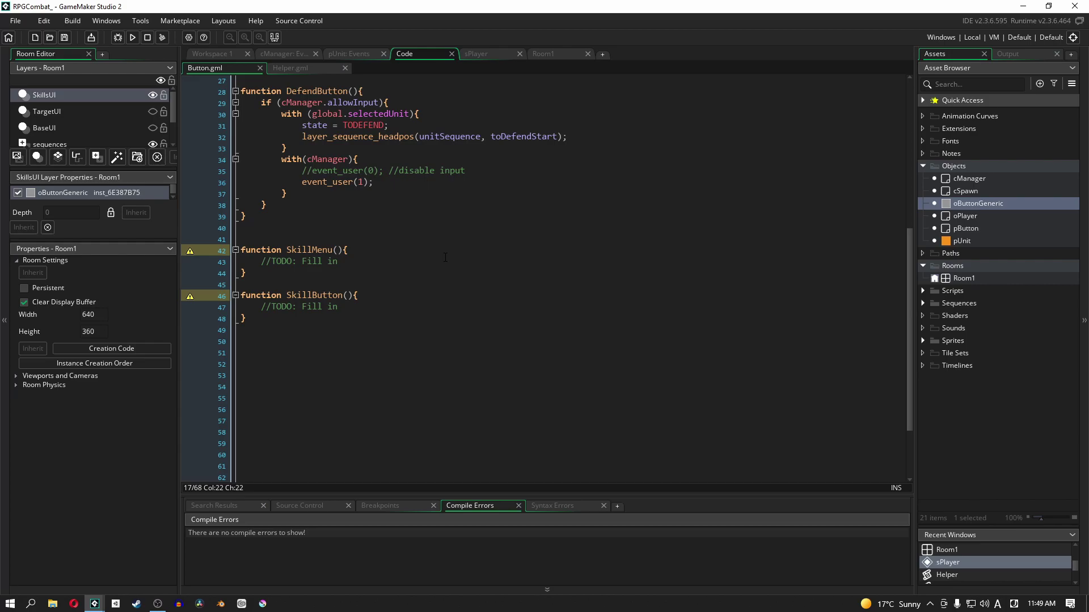
{"action": "left_click", "coordinate": [305, 68]}
{"action": "scroll", "coordinate": [319, 272], "scroll_direction": "down", "scroll_amount": 2}
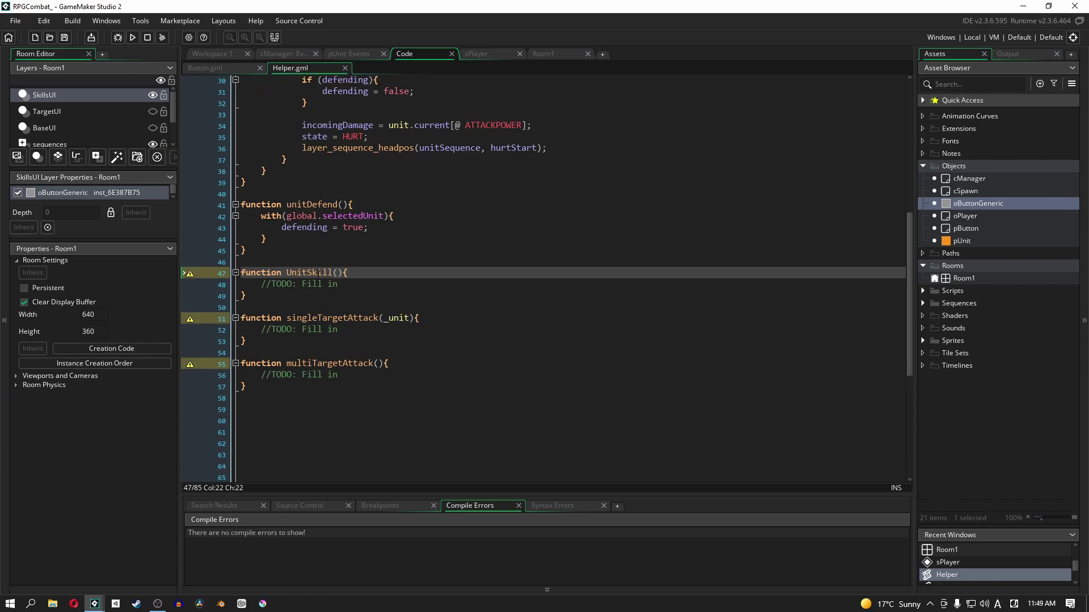
{"action": "scroll", "coordinate": [355, 278], "scroll_direction": "down", "scroll_amount": 1}
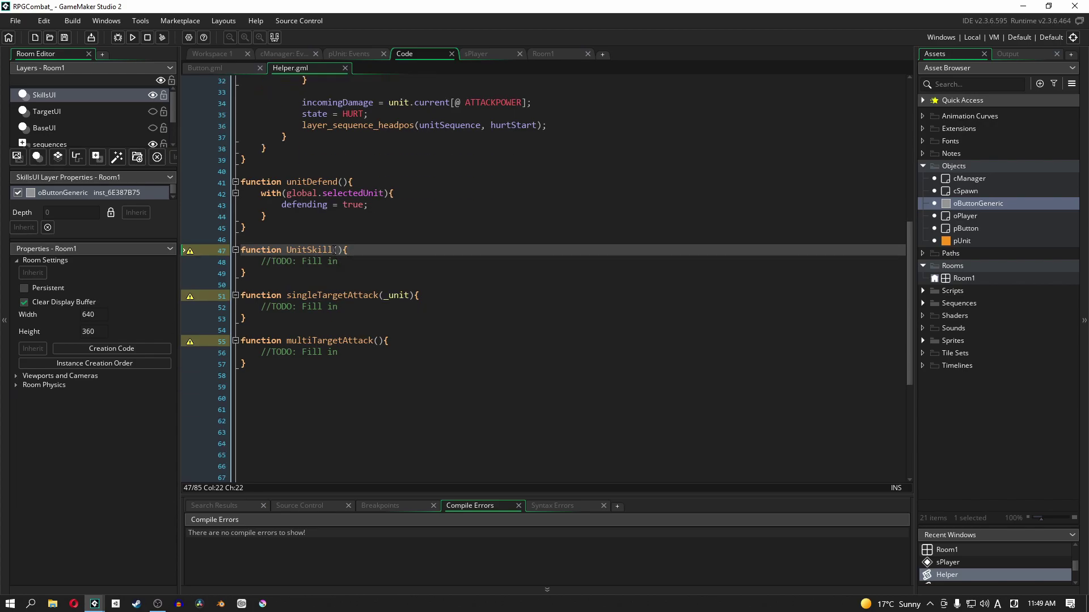
{"action": "left_click_drag", "start_coordinate": [335, 250], "coordinate": [310, 249]}
{"action": "left_click", "coordinate": [291, 249]}
{"action": "scroll", "coordinate": [343, 292], "scroll_direction": "down", "scroll_amount": 1}
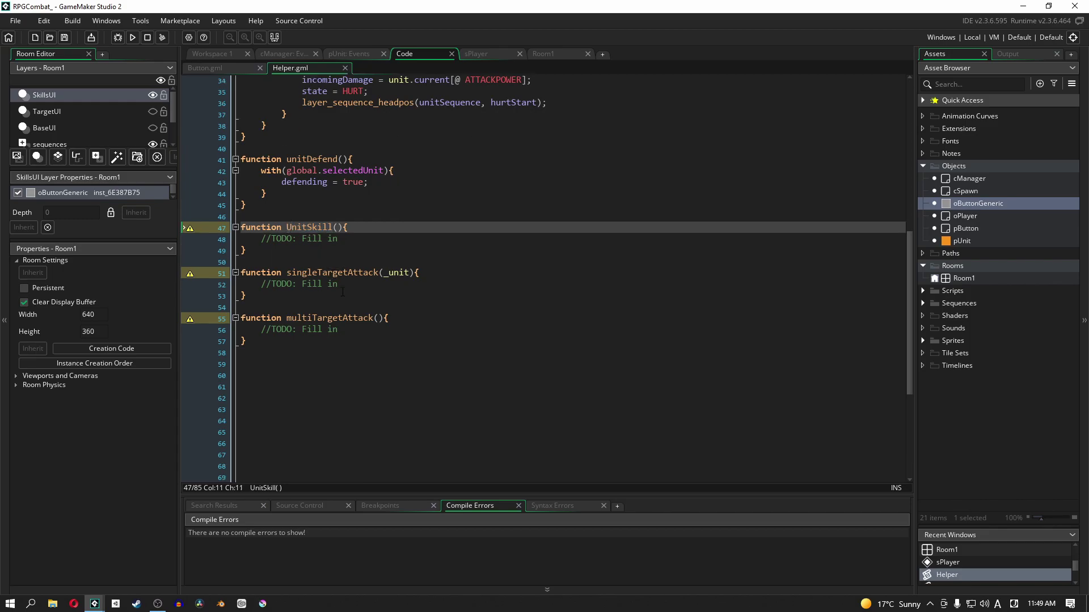
{"action": "scroll", "coordinate": [342, 292], "scroll_direction": "down", "scroll_amount": 1}
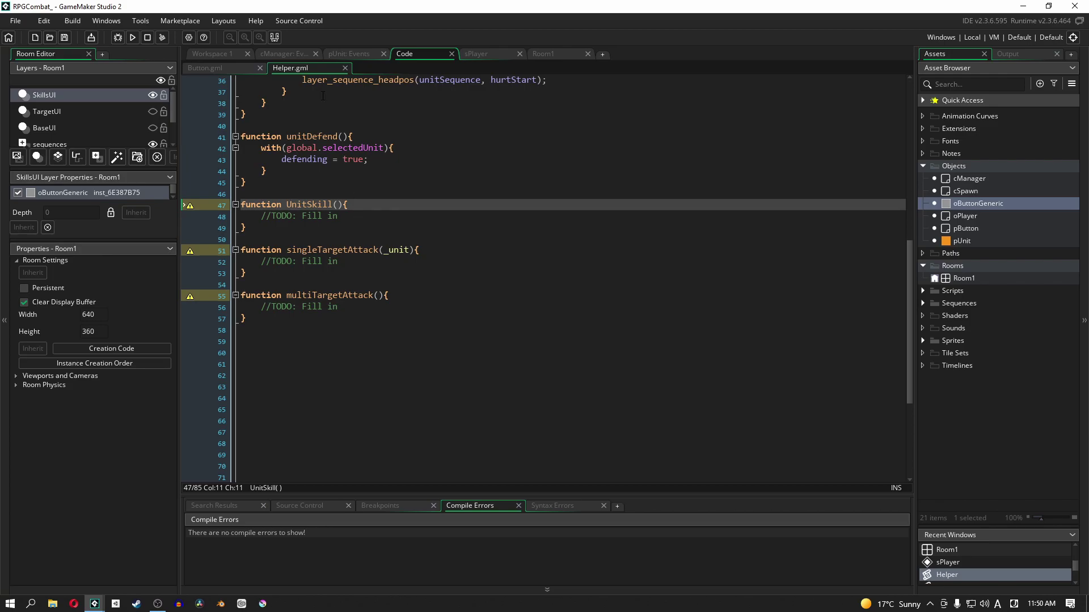
{"action": "left_click", "coordinate": [282, 56]}
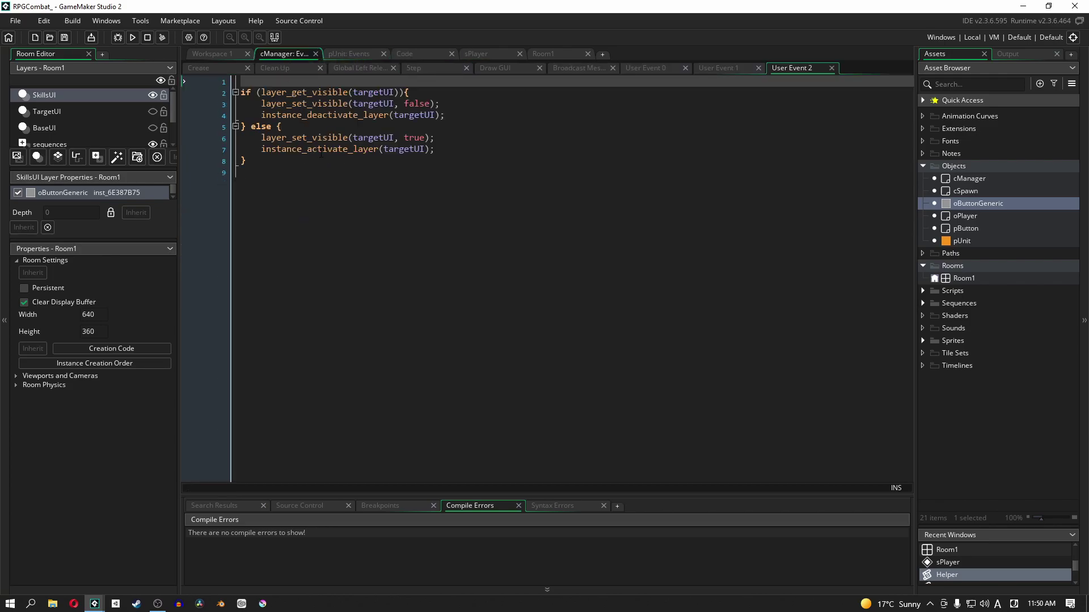